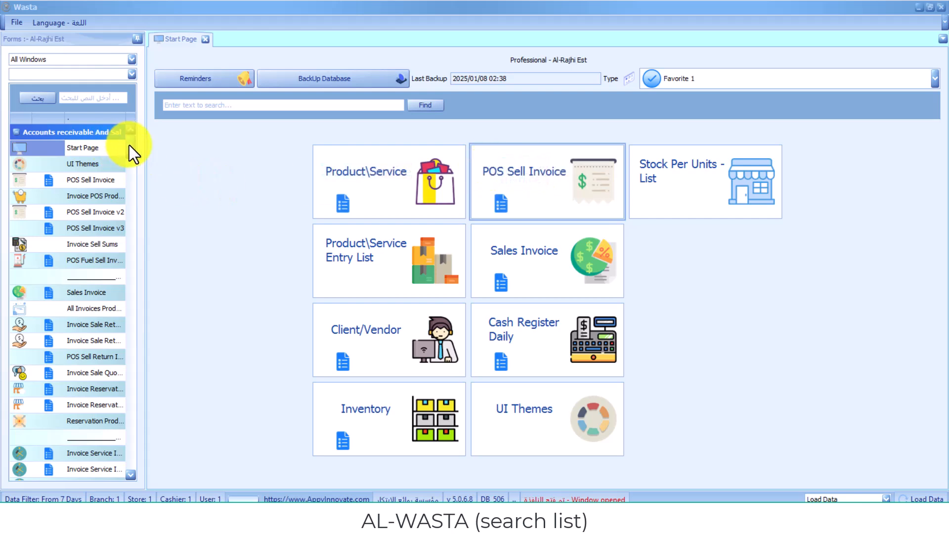
Step: Open the list view of POS Sell Invoice from the start page favorites
scroll(130, 150, "down", 5)
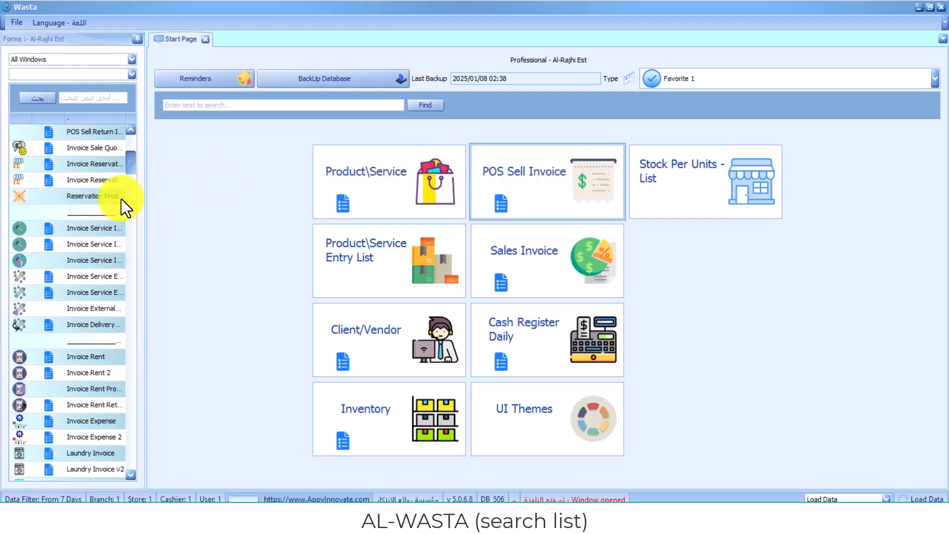
scroll(125, 159, "up", 5)
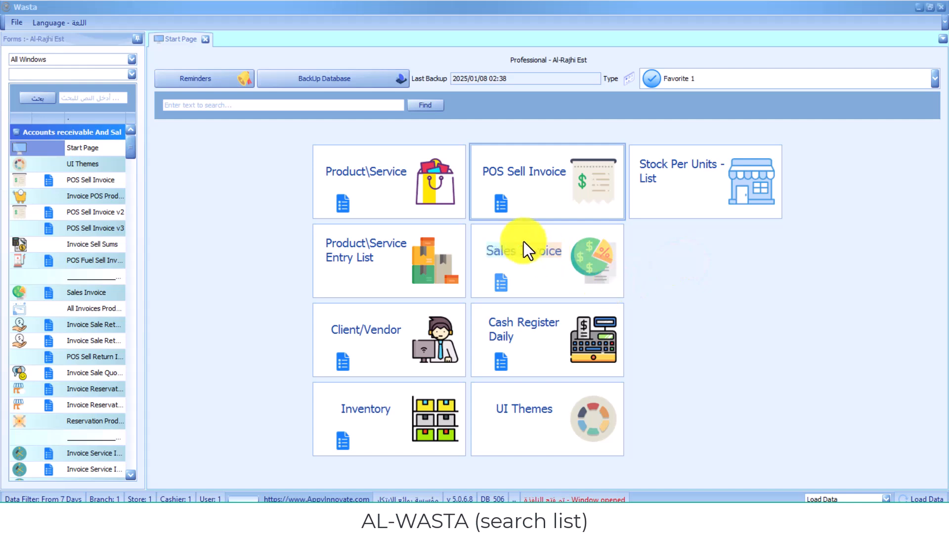
left_click(499, 201)
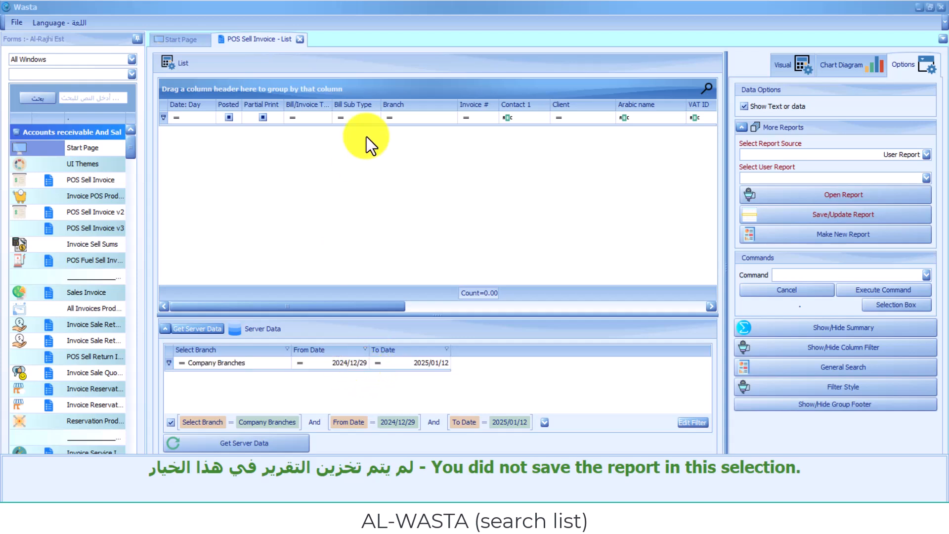
Step: Set the From Date to 12/29/2020 and load the matching invoices from the server
left_click(348, 362)
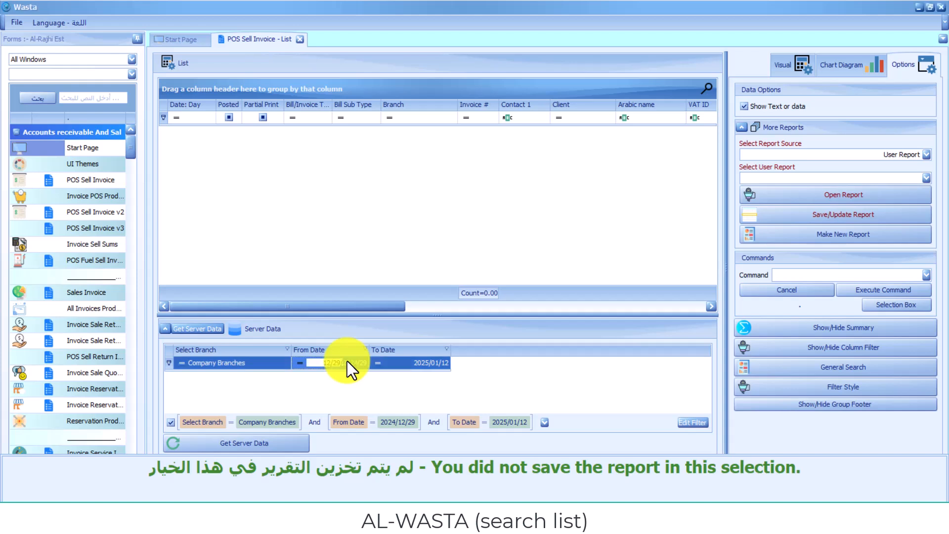
type("2")
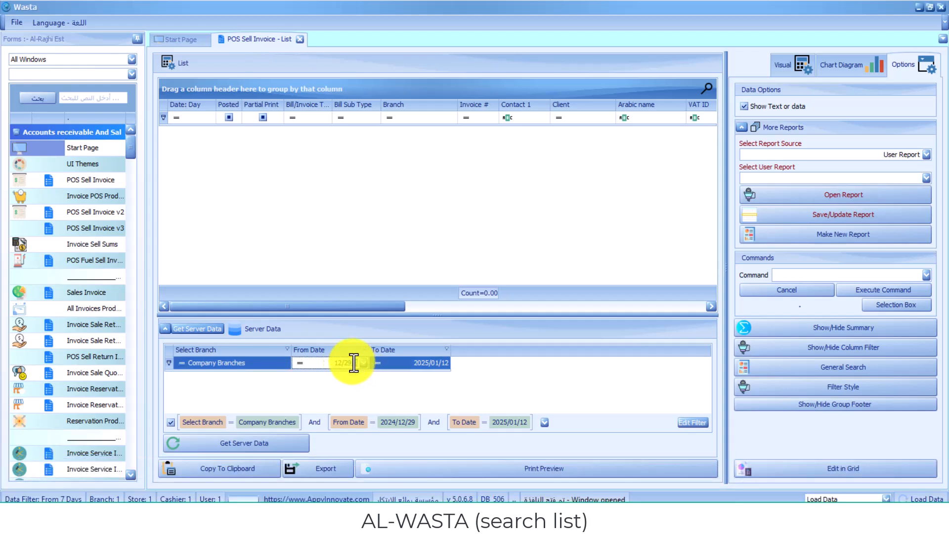
type("023")
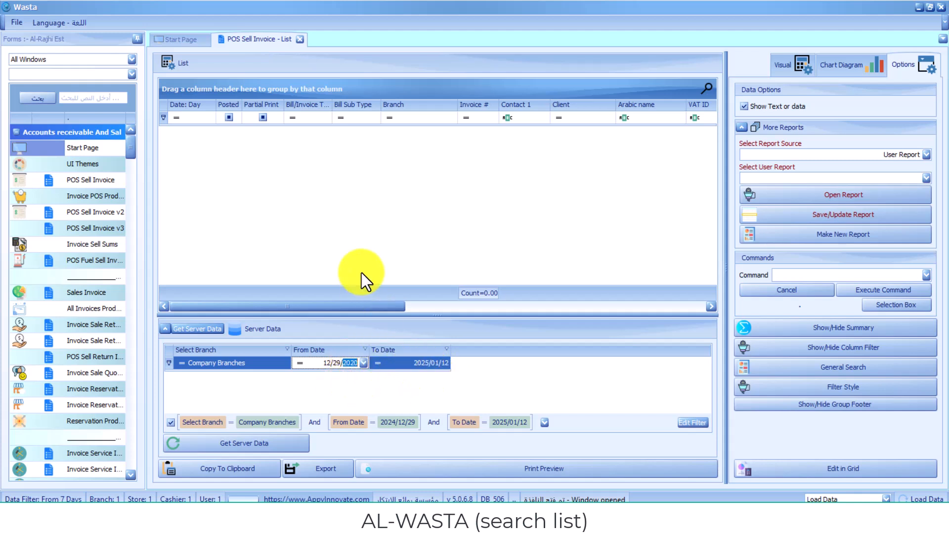
left_click(213, 331)
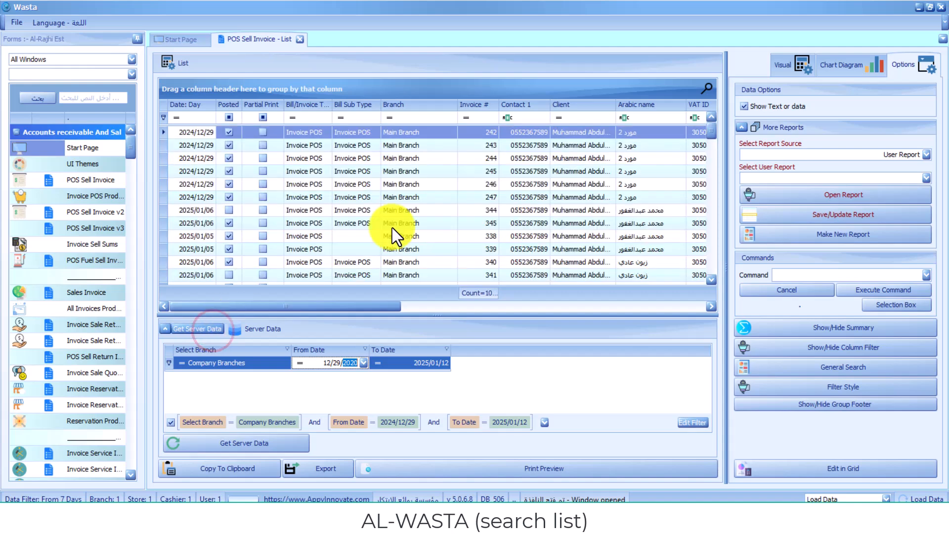
Step: Filter the invoices by the first letters of a client's name in the Arabic name column, and clear that filter
left_click_drag(714, 126, 717, 106)
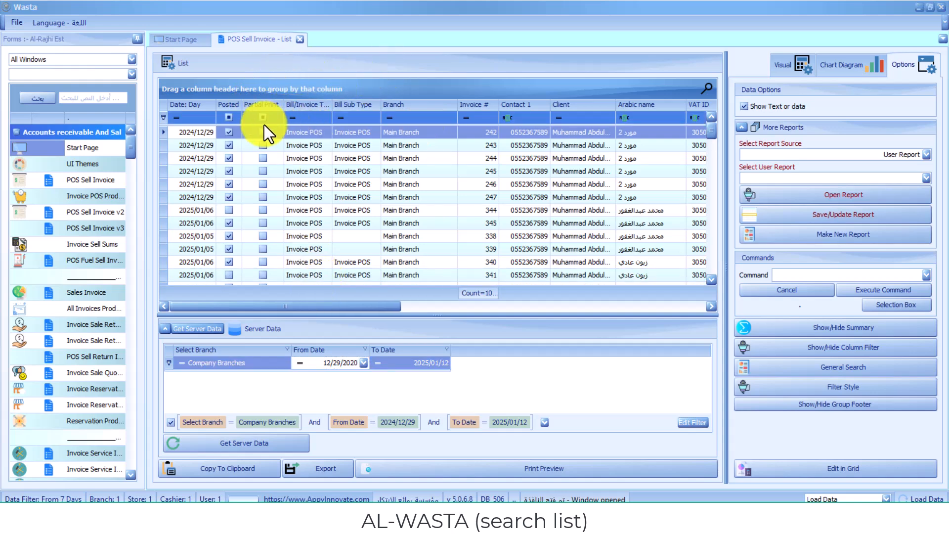
left_click(643, 115)
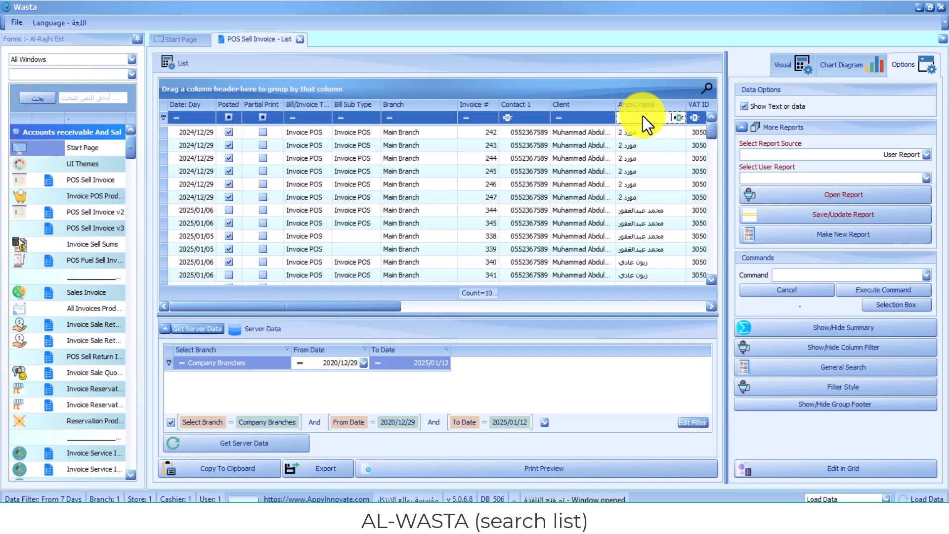
type("محم")
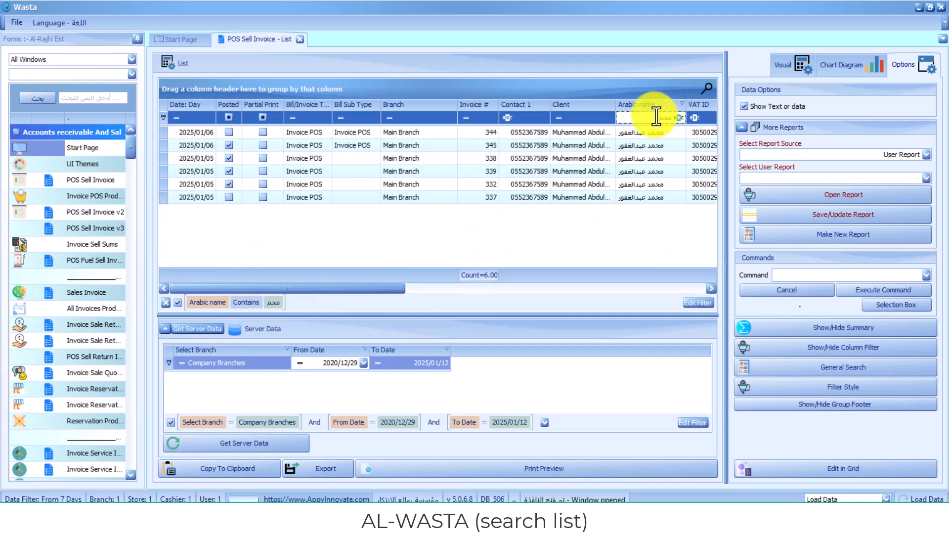
key("BackSpace")
key("BackSpace")
key("BackSpace")
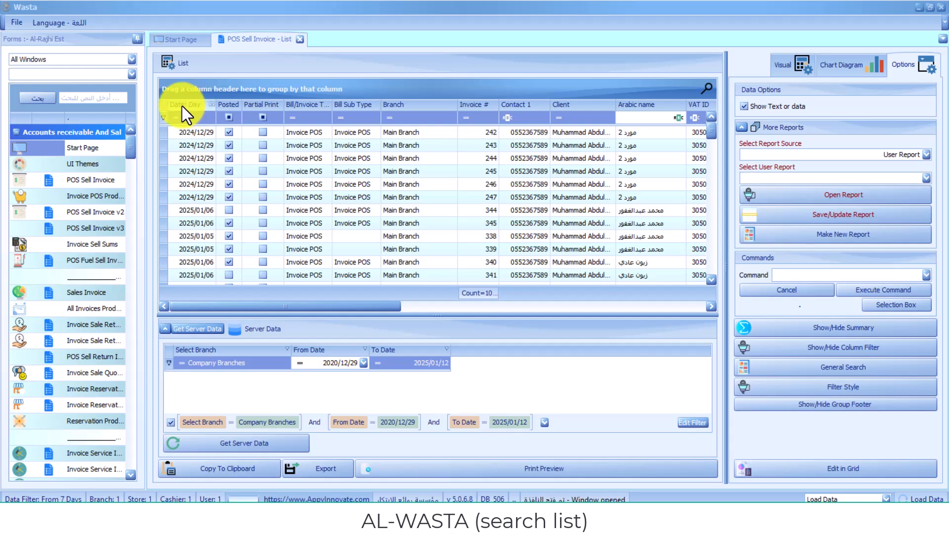
left_click(425, 241)
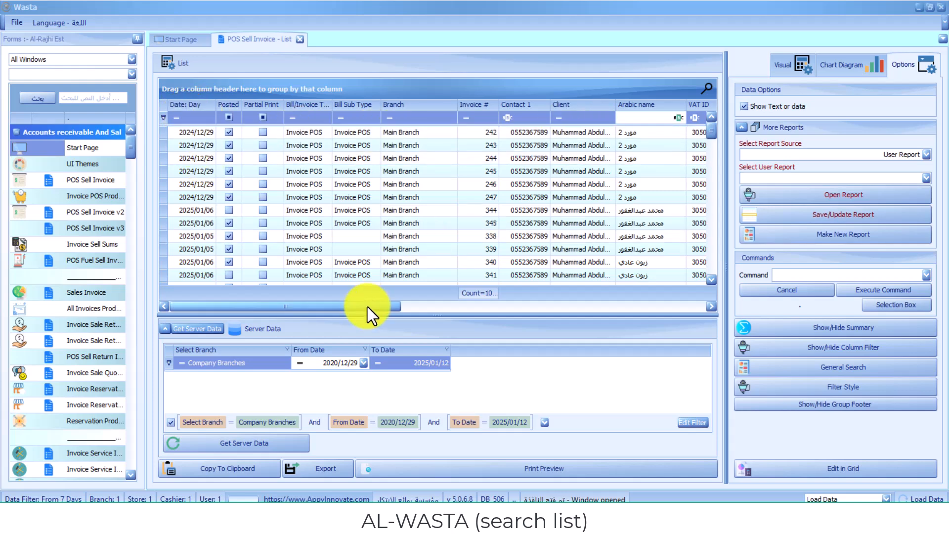
Step: Add a Min summary to the footer of the Arabic name column
left_click_drag(367, 304, 512, 299)
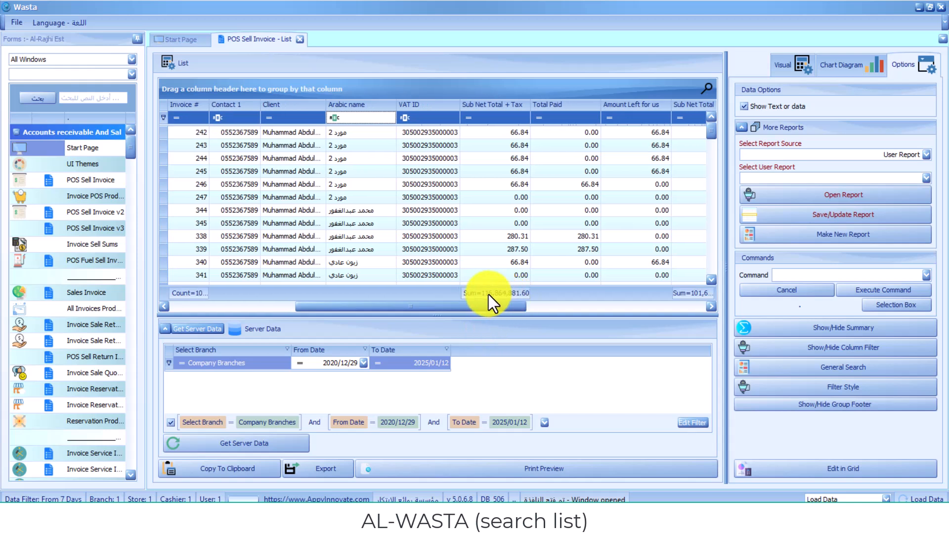
right_click(418, 290)
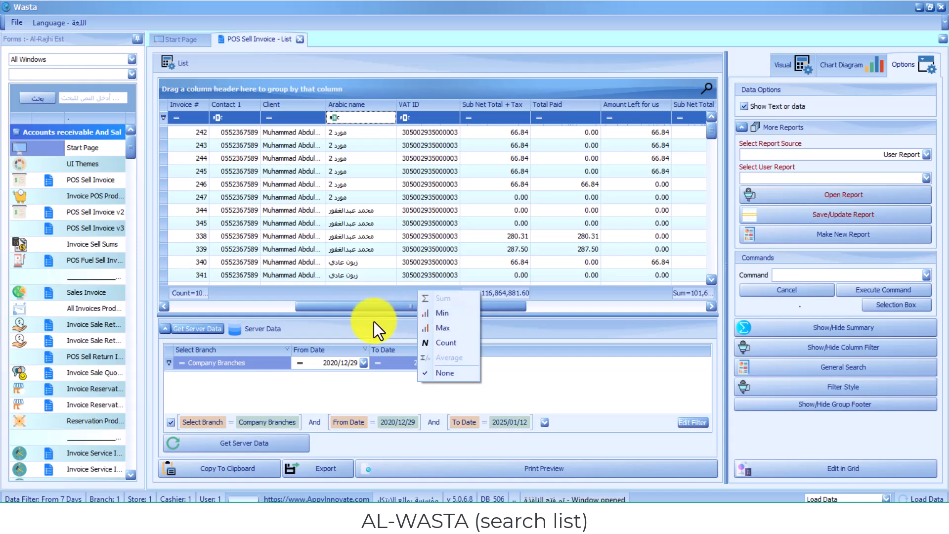
right_click(358, 292)
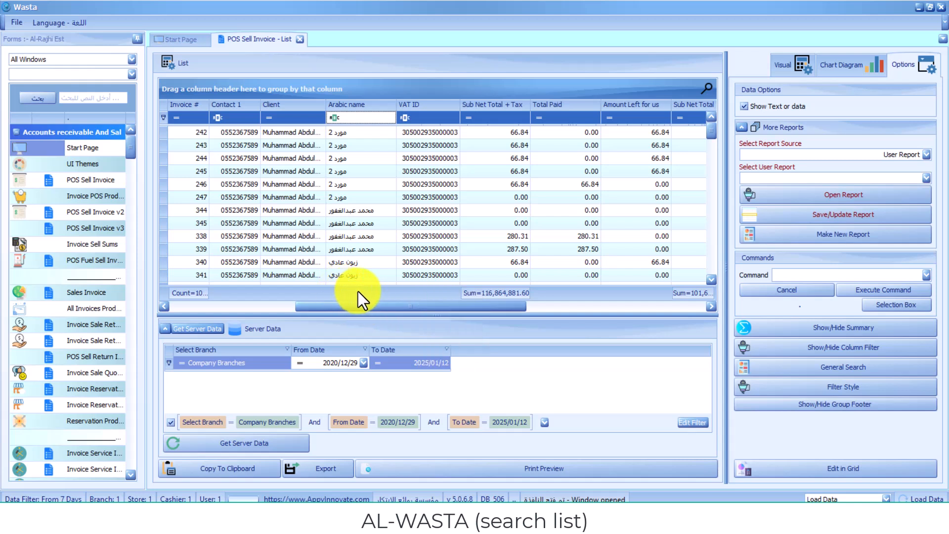
right_click(358, 291)
left_click(372, 313)
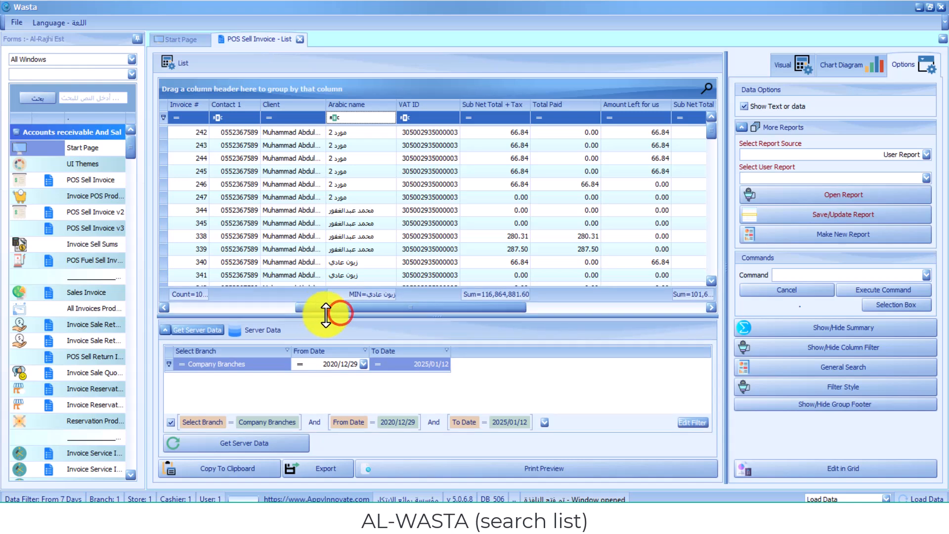
Step: Add a Count summary to the footer of the Client column
left_click_drag(325, 314, 250, 323)
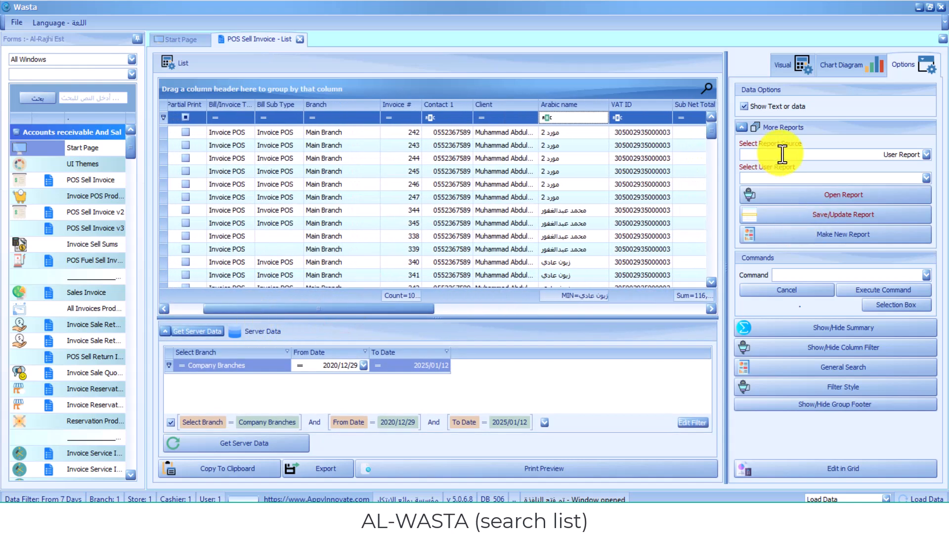
left_click_drag(711, 135, 737, 281)
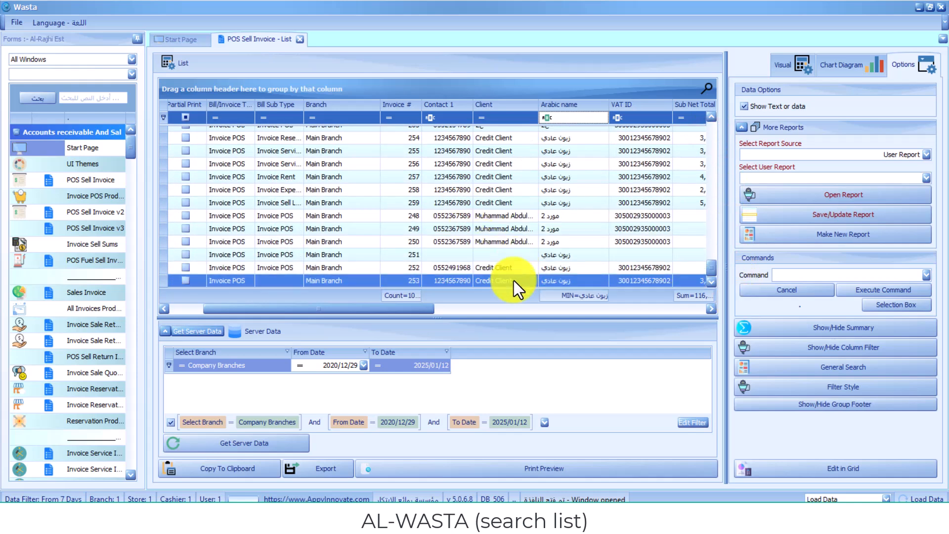
right_click(502, 296)
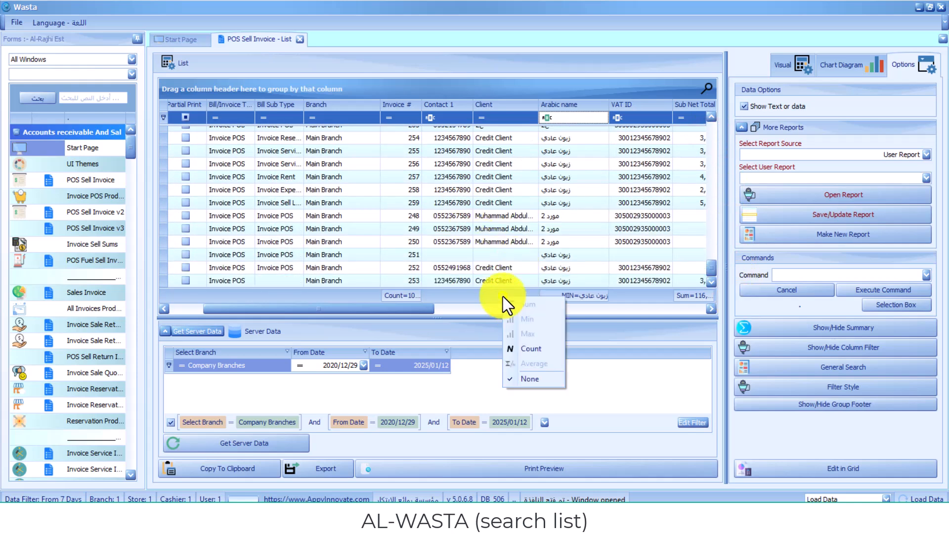
left_click(527, 348)
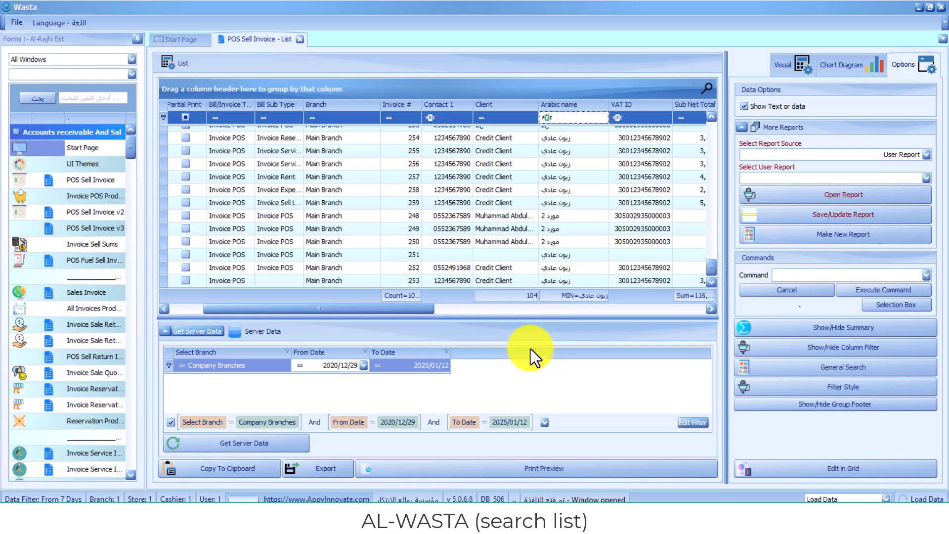
Step: Add a Count summary to the Branch column's footer and reset it to None
right_click(321, 295)
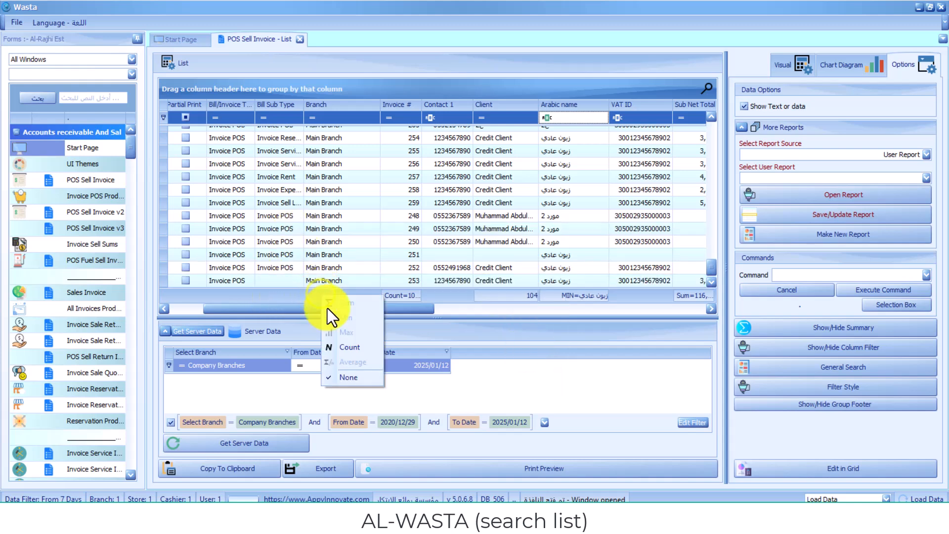
left_click(351, 349)
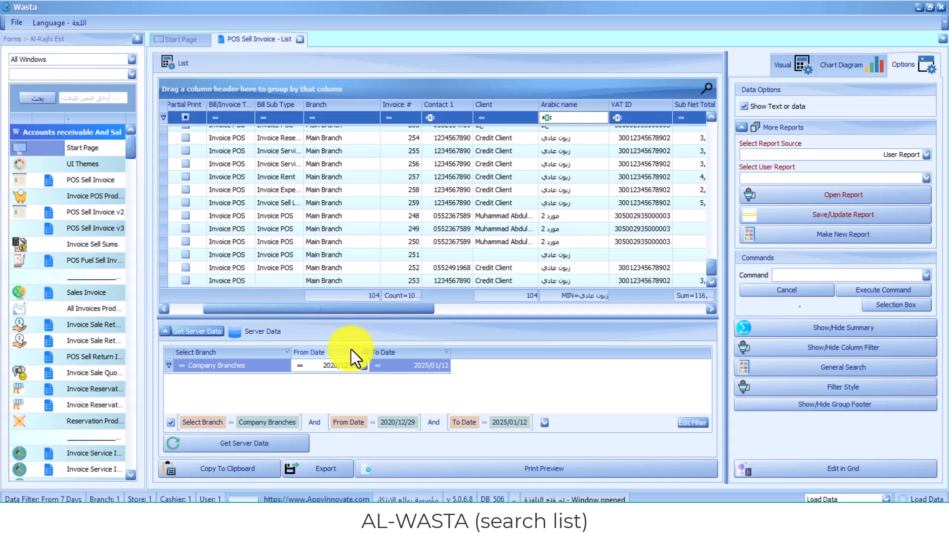
right_click(336, 295)
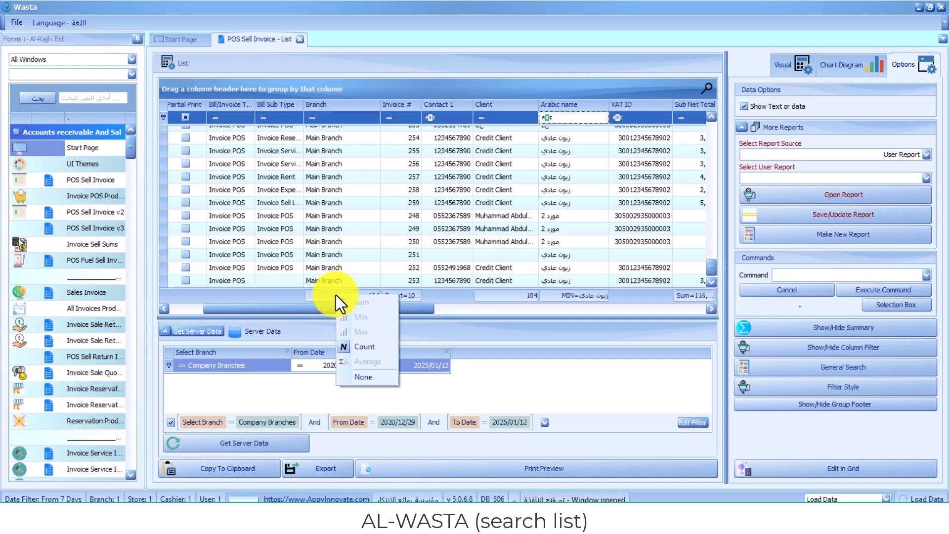
left_click(365, 377)
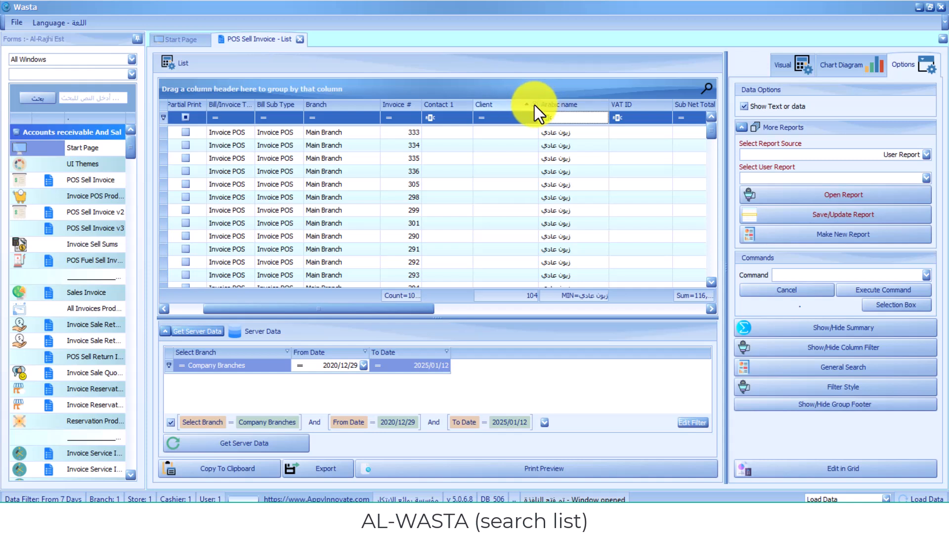
Step: Filter the Client column to show only Credit Client, and clear that column filter
left_click(535, 105)
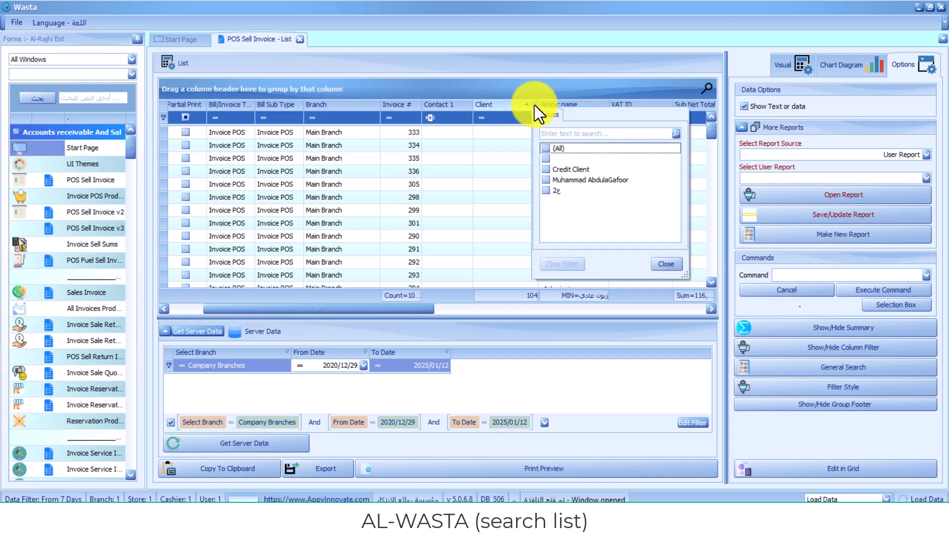
left_click(586, 174)
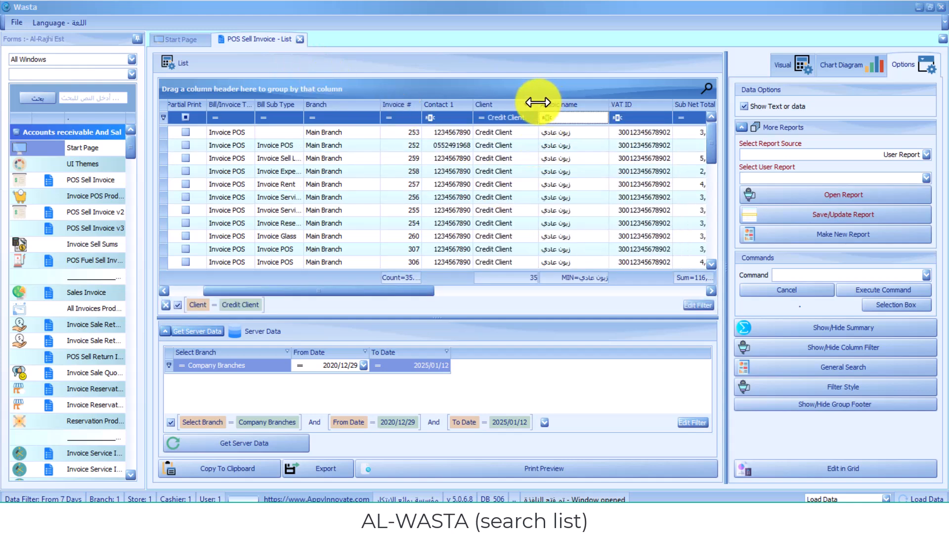
left_click(533, 105)
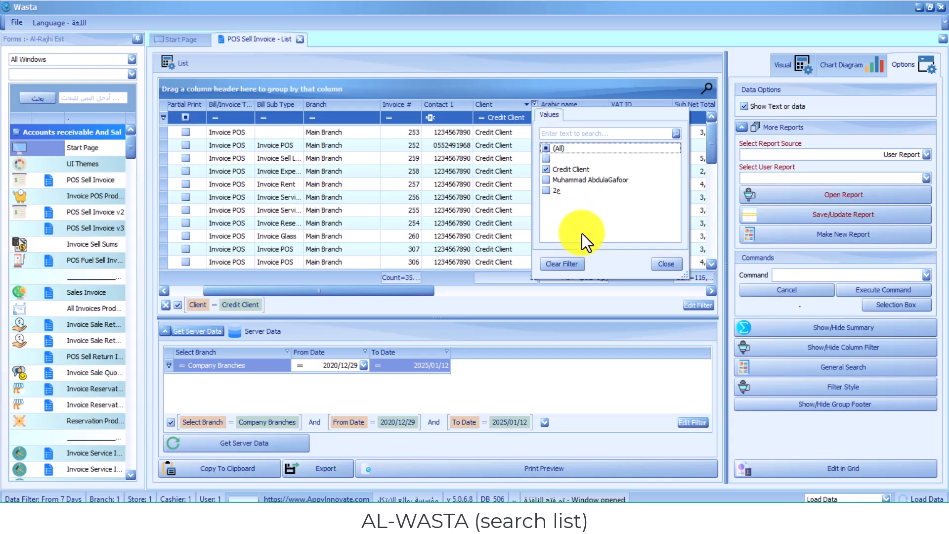
left_click(565, 266)
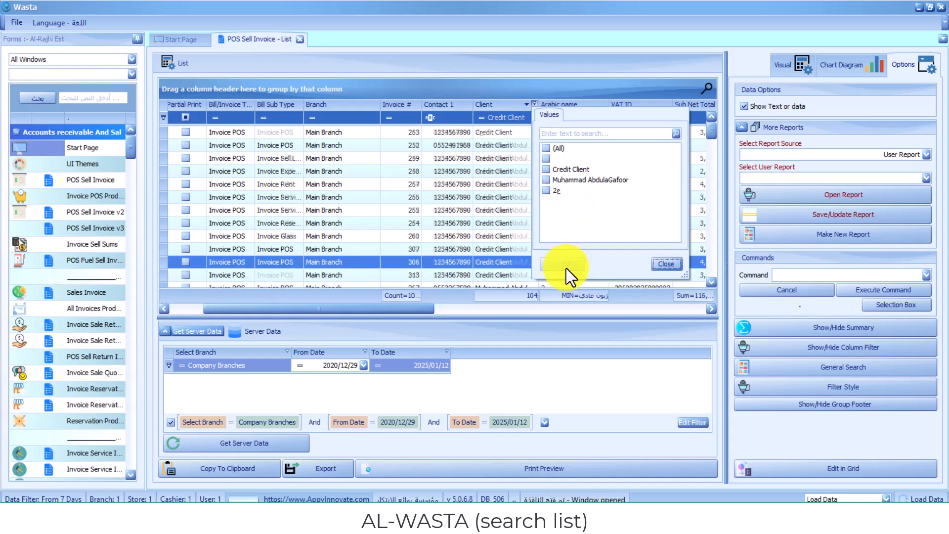
left_click(308, 74)
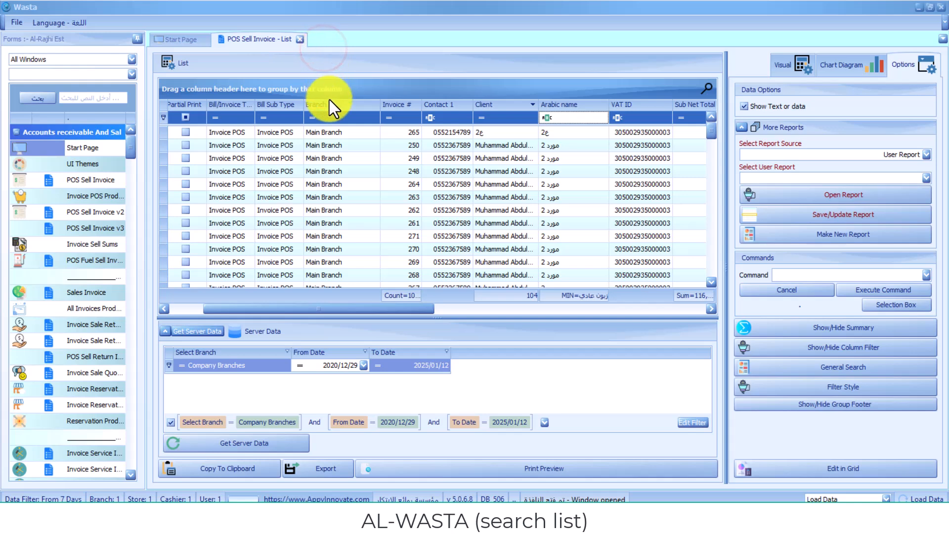
Step: Group the invoices by Branch, and ungroup them by placing the Branch column between Invoice # and Contact 1
left_click(310, 139)
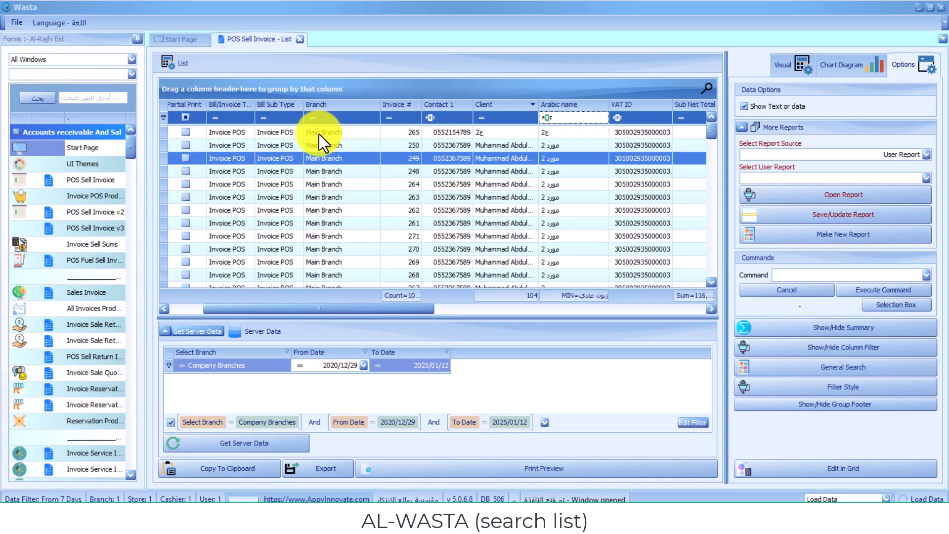
left_click(339, 108)
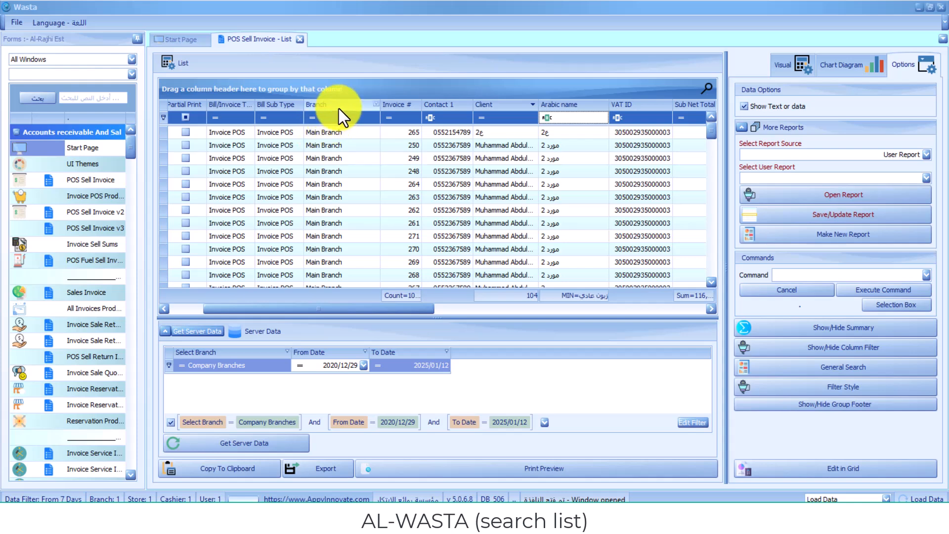
left_click_drag(340, 106, 225, 89)
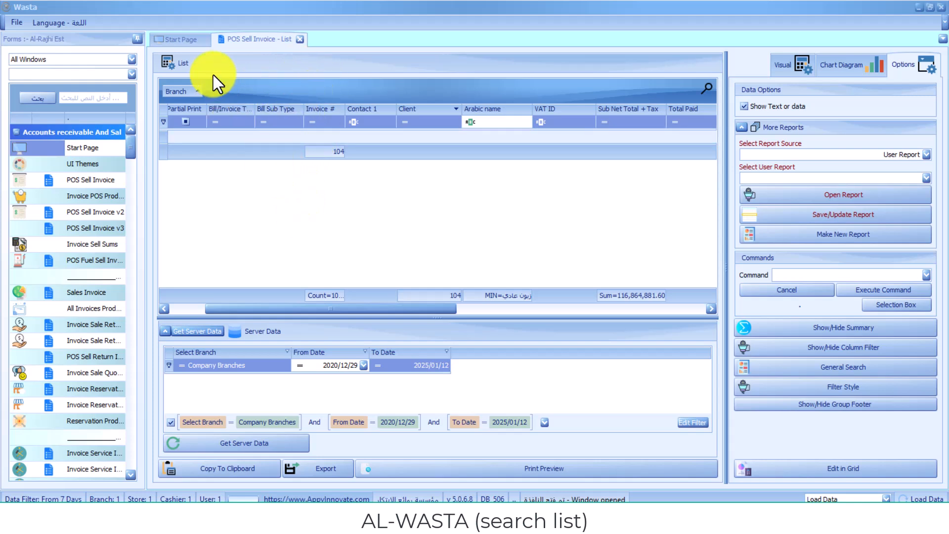
left_click_drag(173, 96, 347, 108)
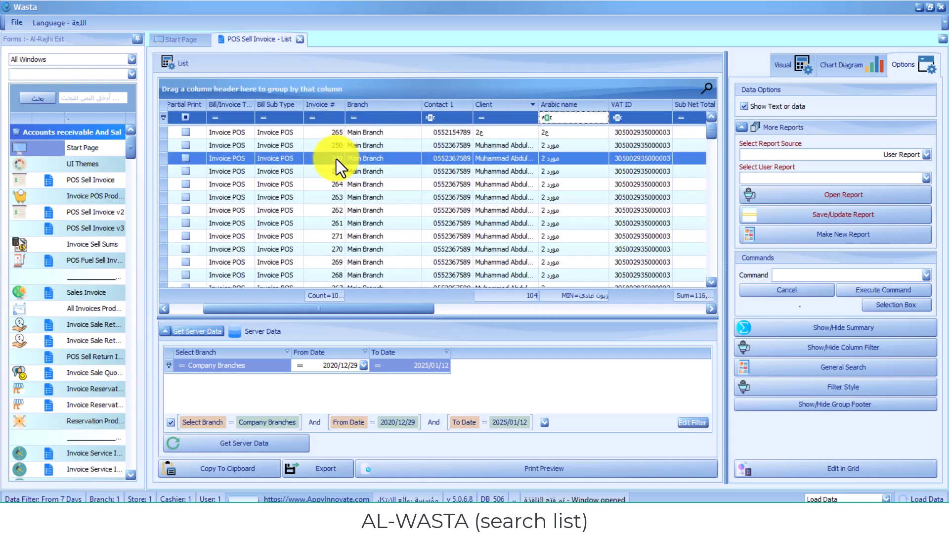
left_click(299, 236)
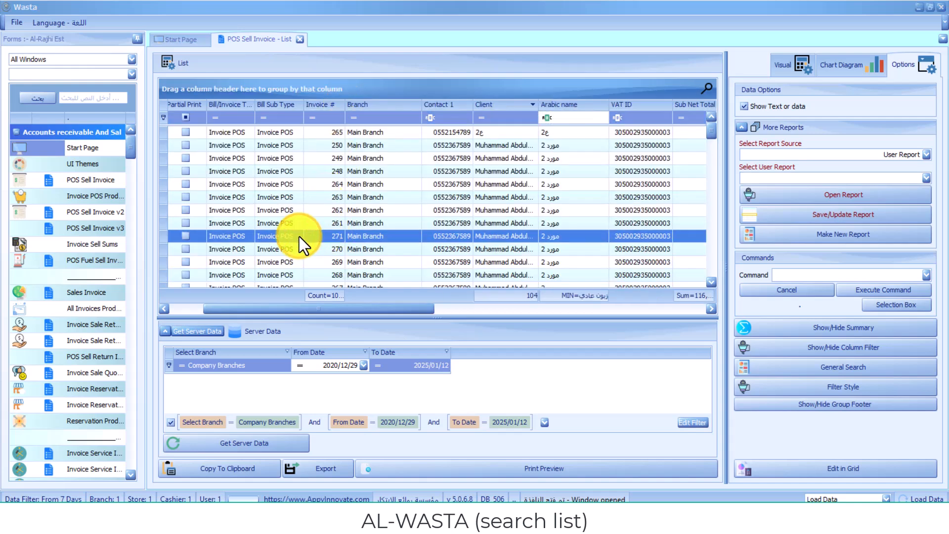
left_click(375, 99)
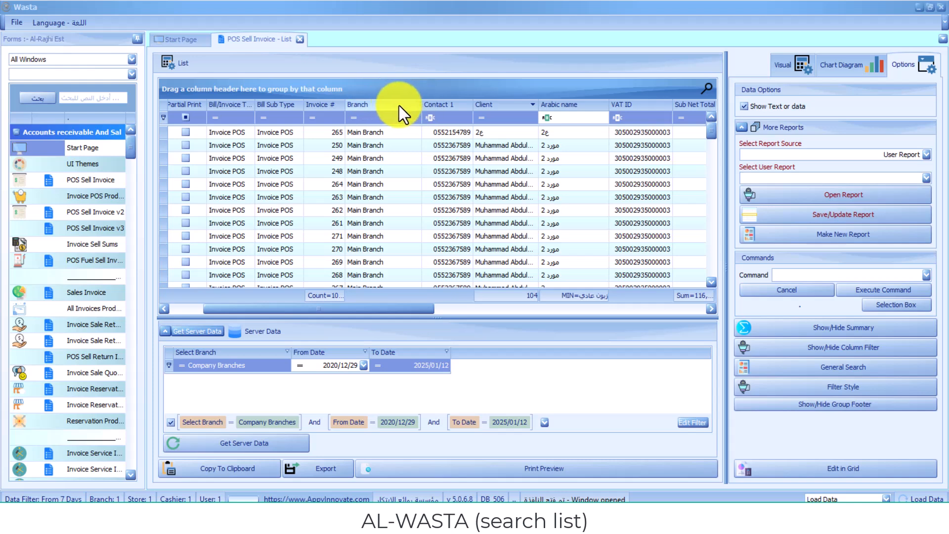
Step: Open the invoice list's column chooser and search its available columns for "amount"
right_click(386, 105)
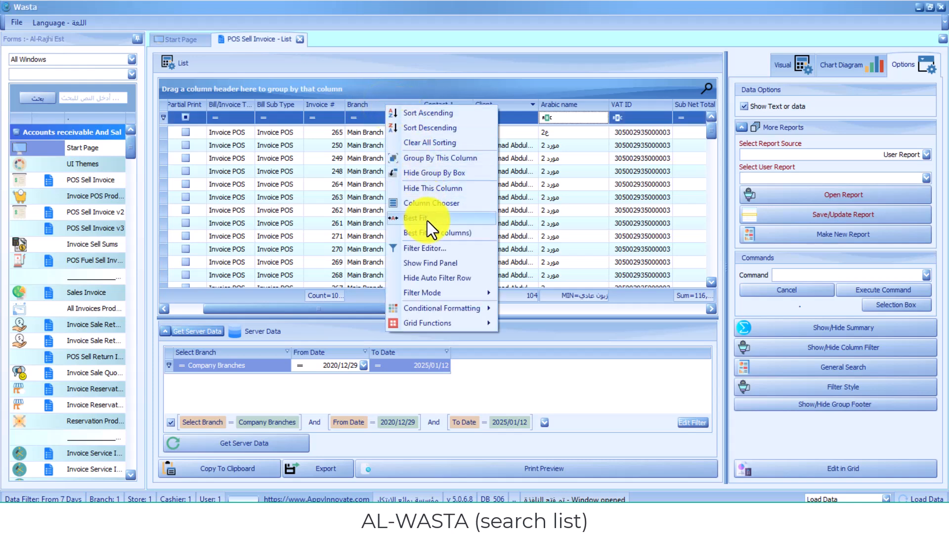
left_click(429, 203)
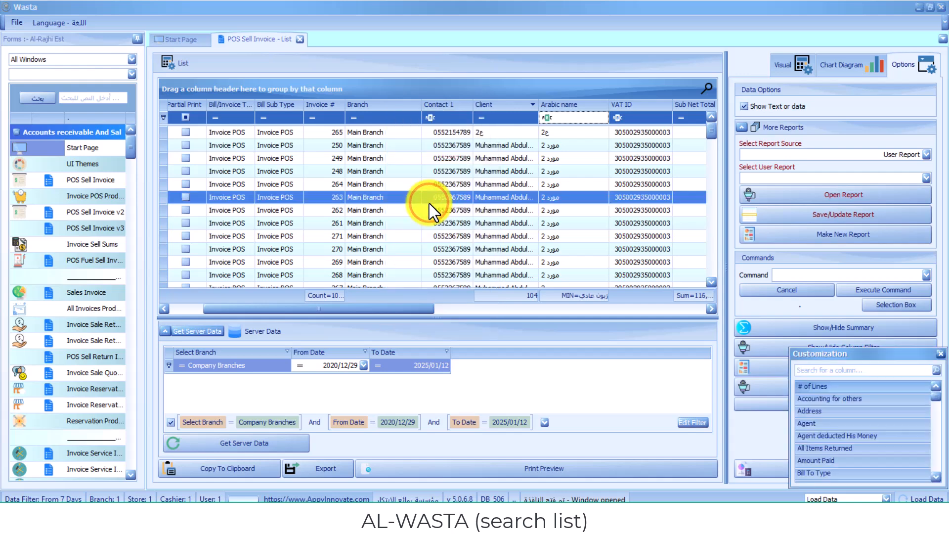
left_click(853, 371)
type("شةخ")
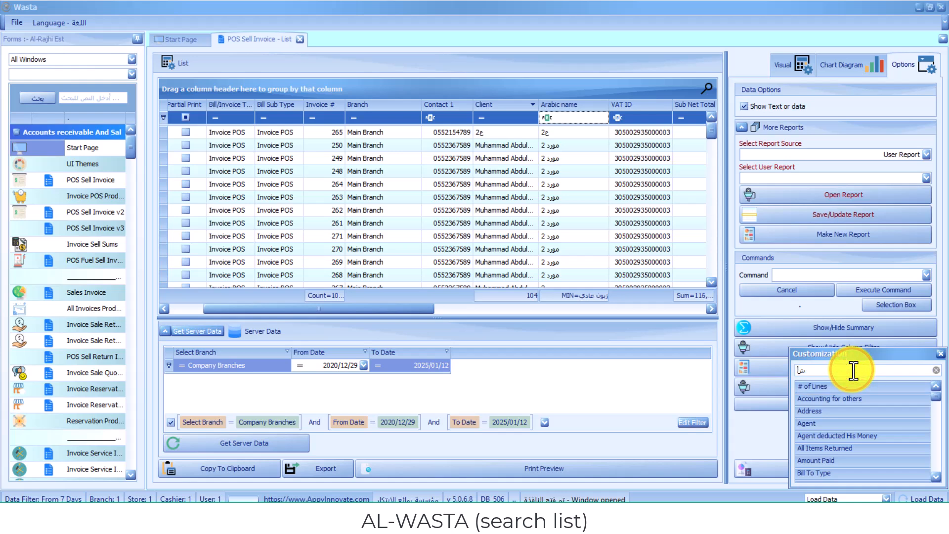
type("عىا")
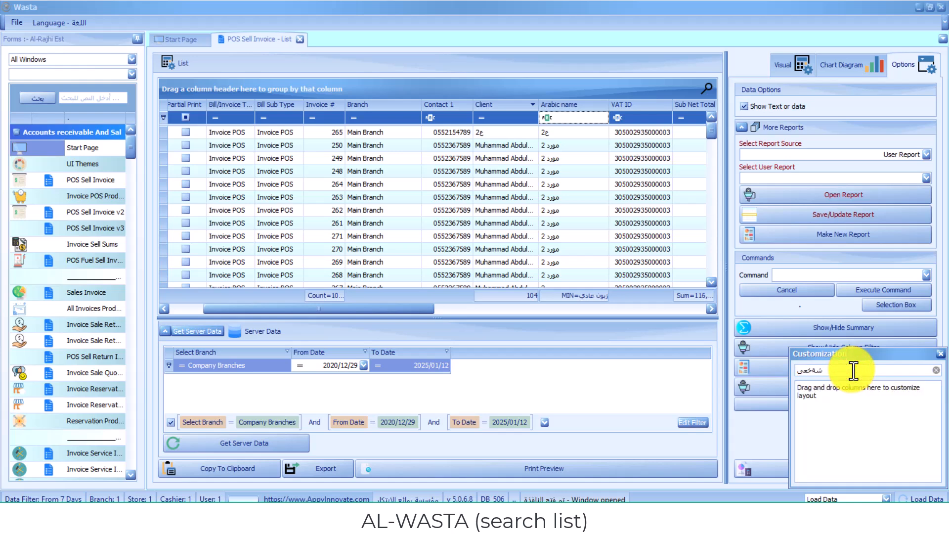
key("BackSpace")
key("BackSpace")
key("BackSpace")
key("BackSpace")
key("BackSpace")
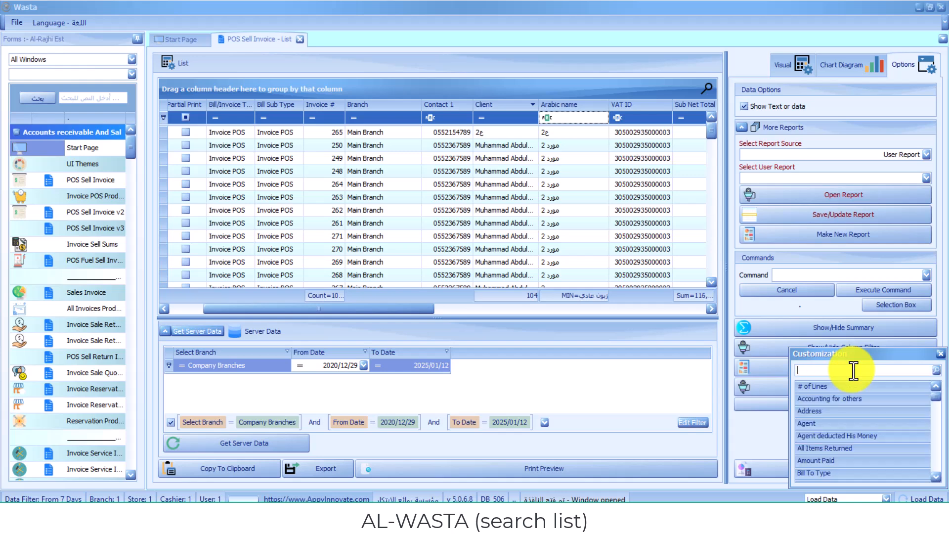
type("amount")
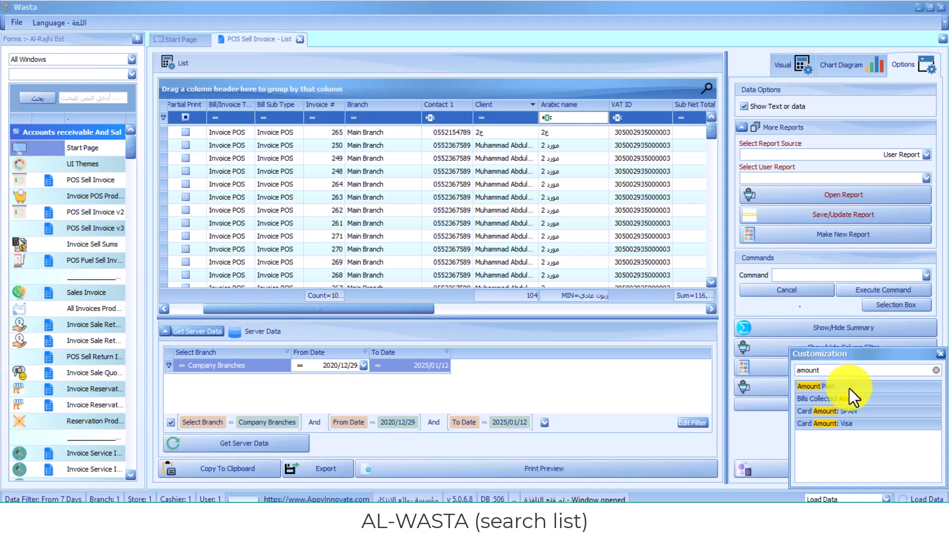
Step: Add the Amount Paid column to the invoice list between Arabic name and VAT ID
left_click_drag(849, 388, 607, 108)
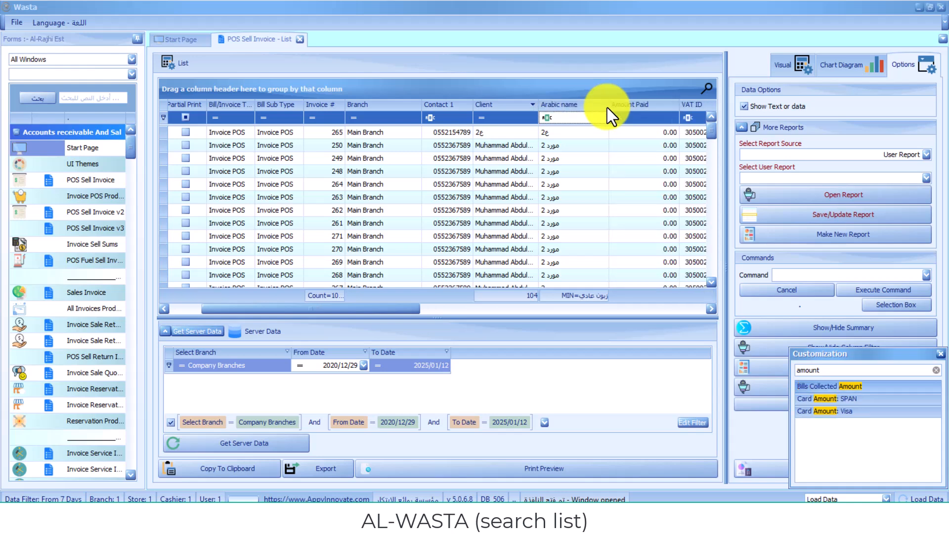
left_click(627, 171)
left_click(646, 130)
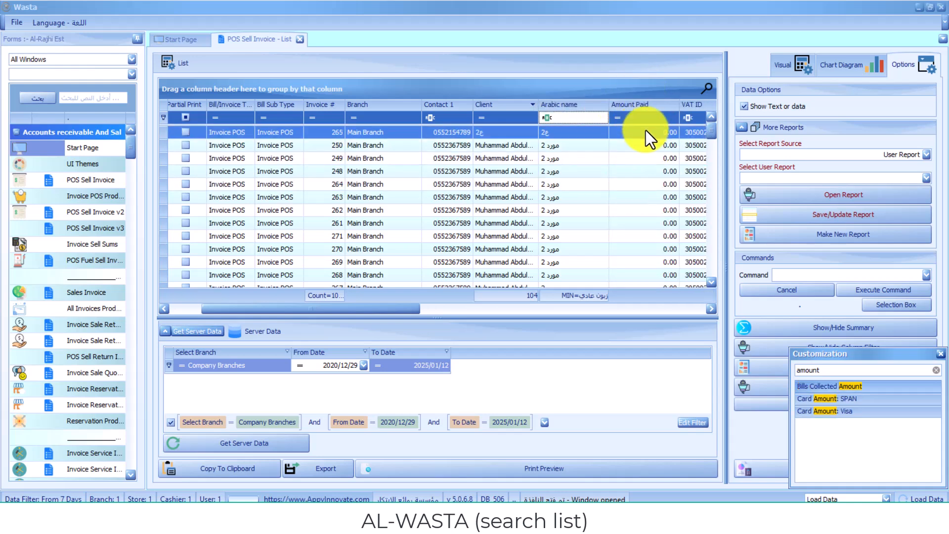
left_click(399, 198)
left_click(317, 223)
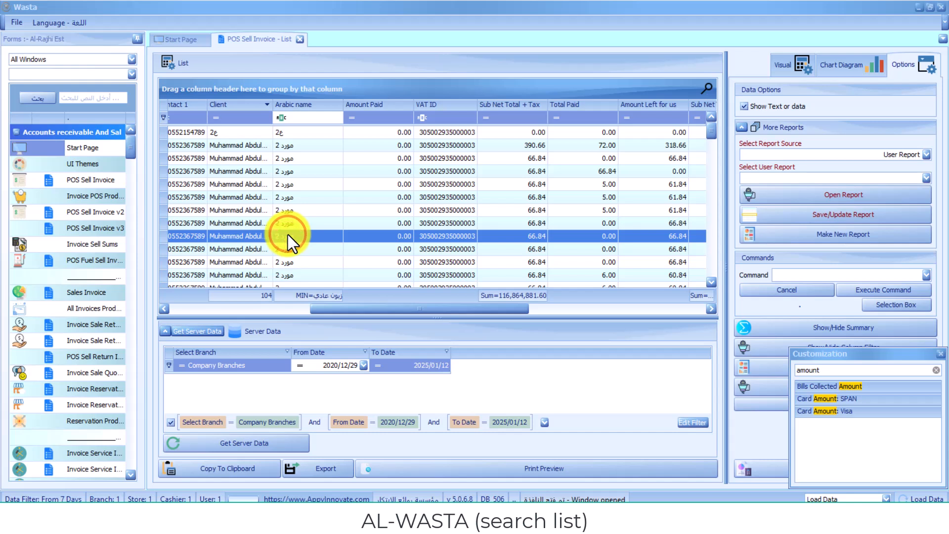
Step: Remove the Amount Paid column from the invoice list
left_click(410, 103)
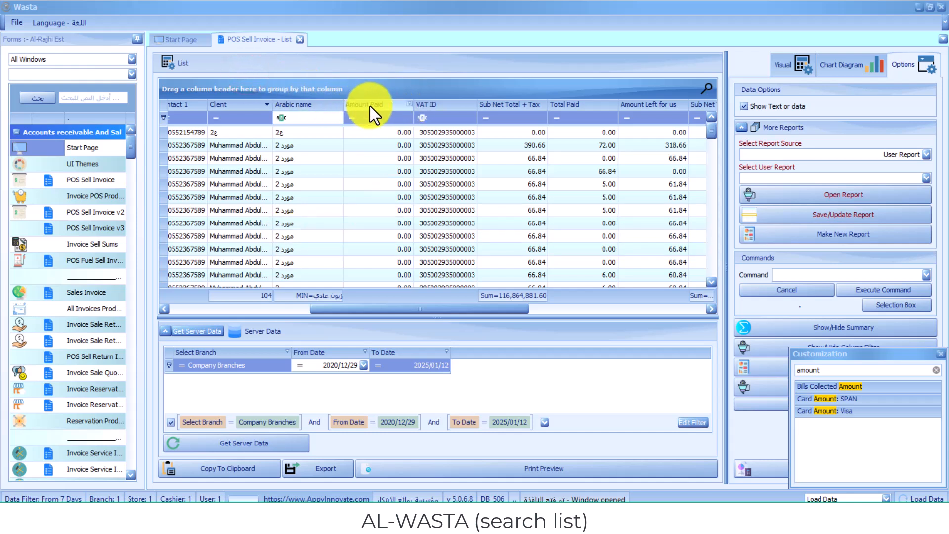
left_click_drag(369, 106, 371, 184)
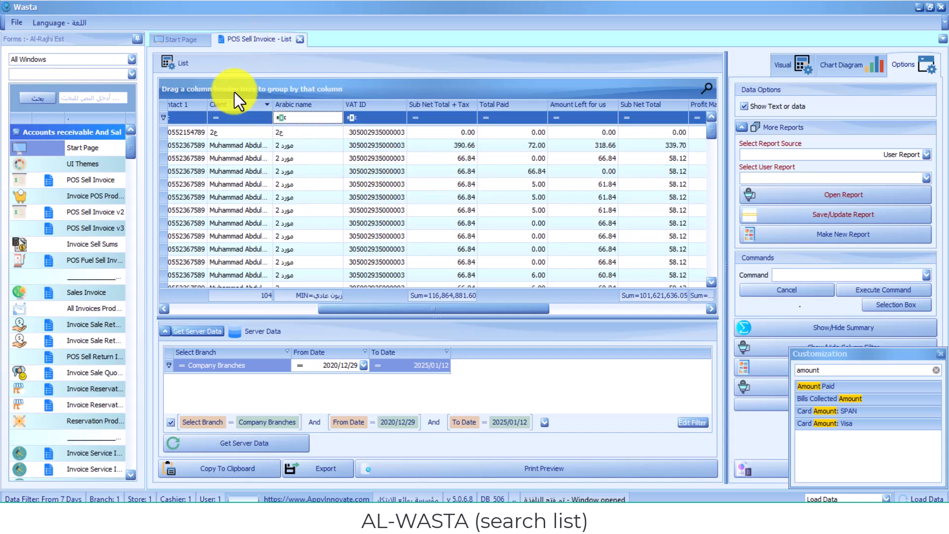
left_click(237, 66)
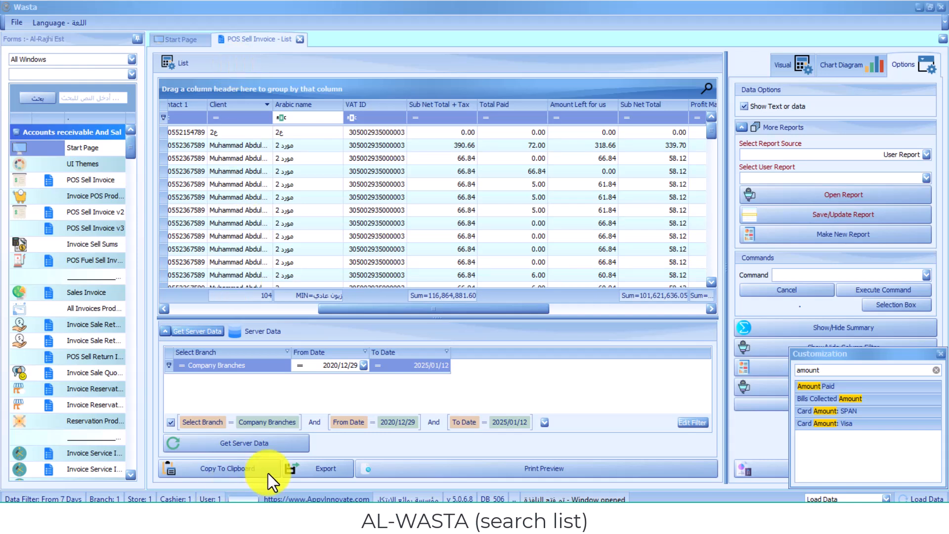
Step: Export the invoice list as an Excel (.xlsx) file with Text data type and grid lines, saving it in the wasta videos folder
left_click(308, 473)
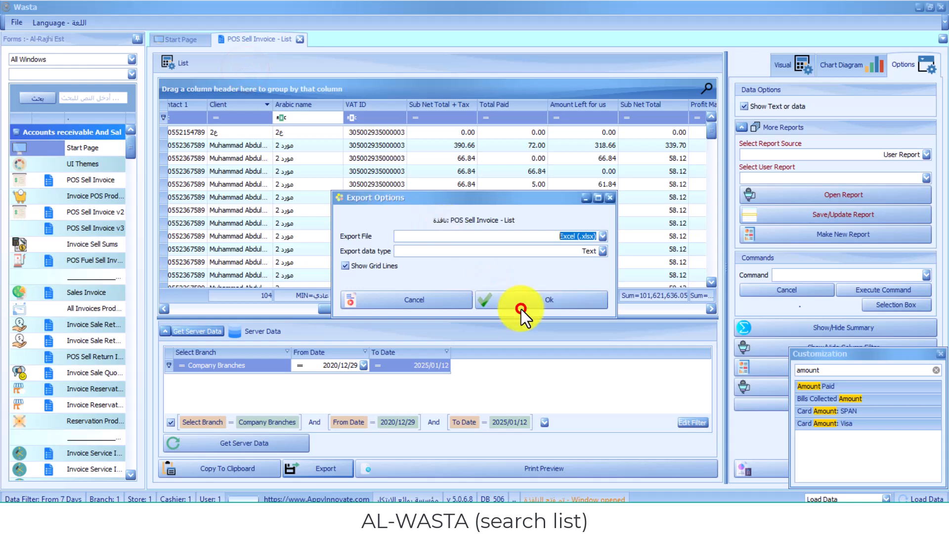
left_click(523, 304)
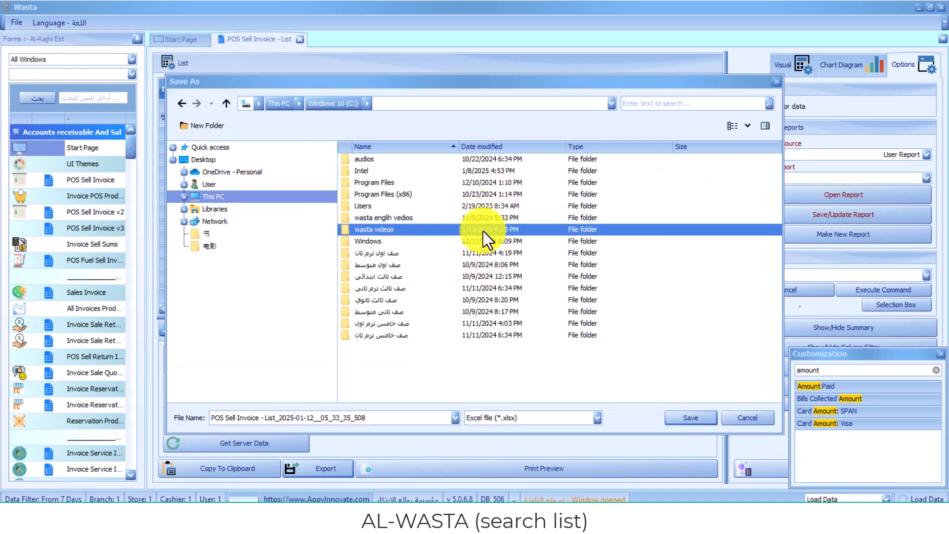
double_click(480, 230)
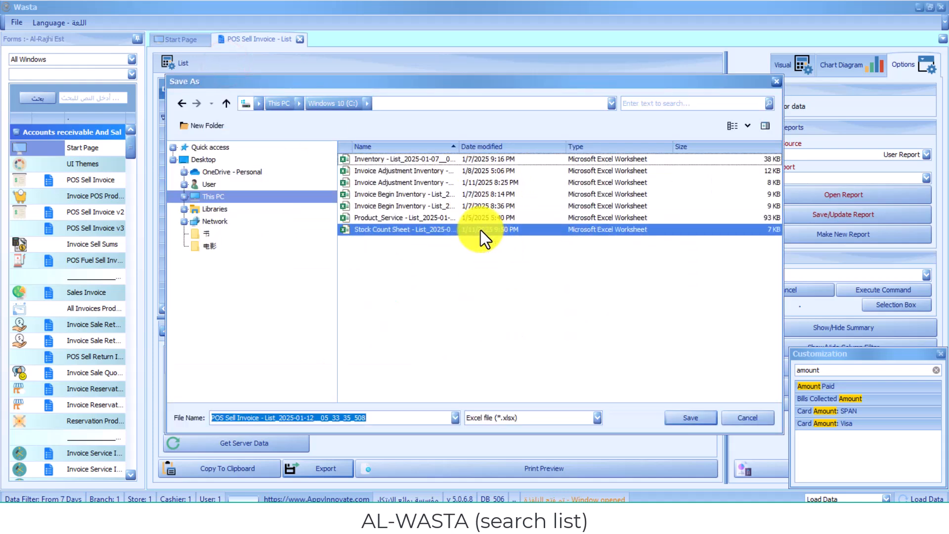
left_click(688, 416)
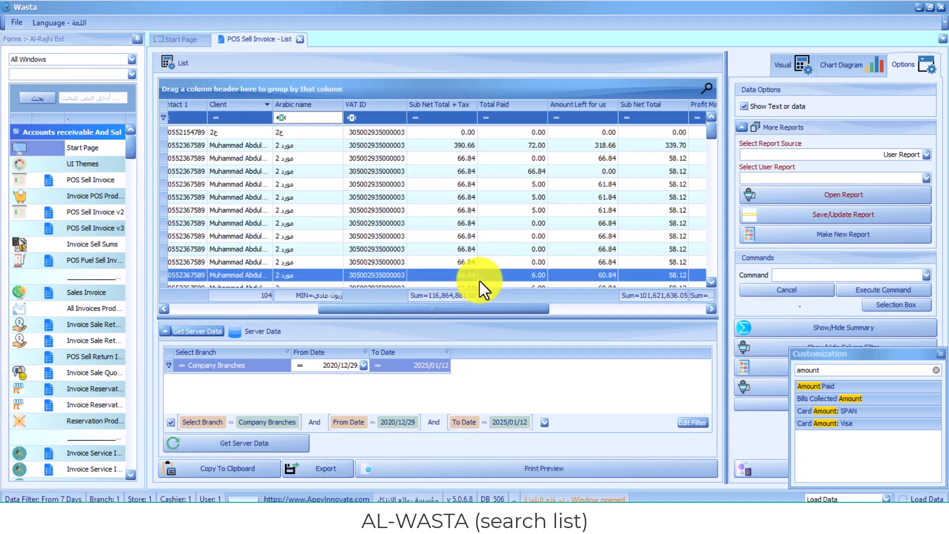
Step: Open the exported workbook in Excel, look through its invoice rows, and close it
left_click(640, 286)
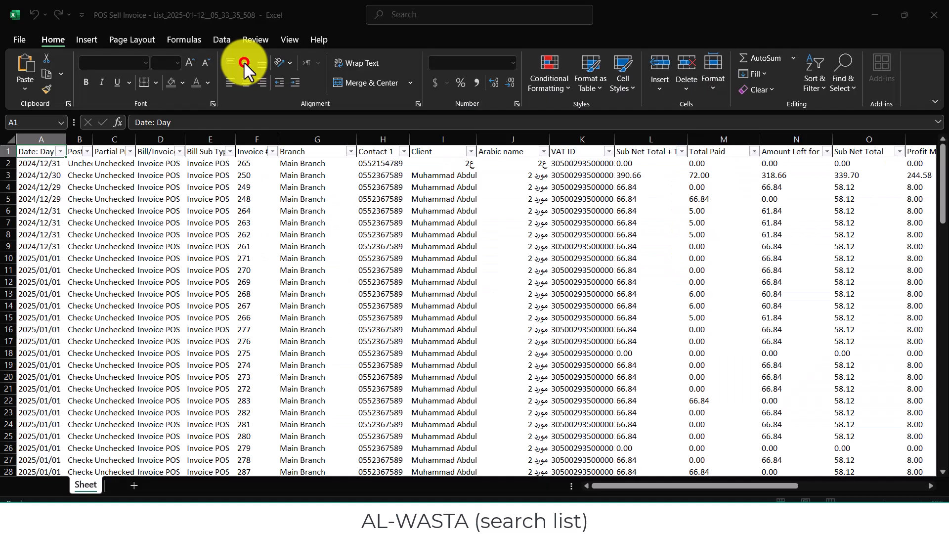
left_click(245, 63)
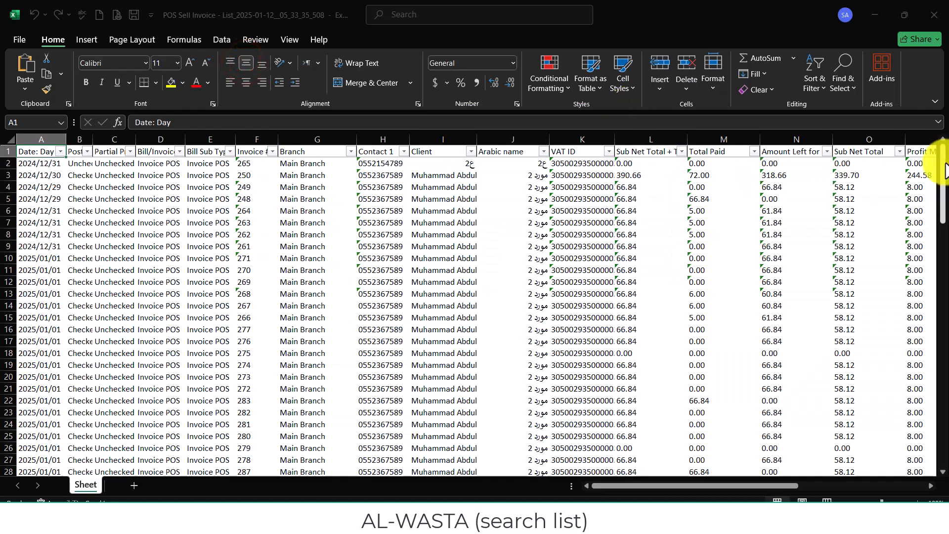
left_click_drag(941, 163, 940, 188)
left_click(930, 15)
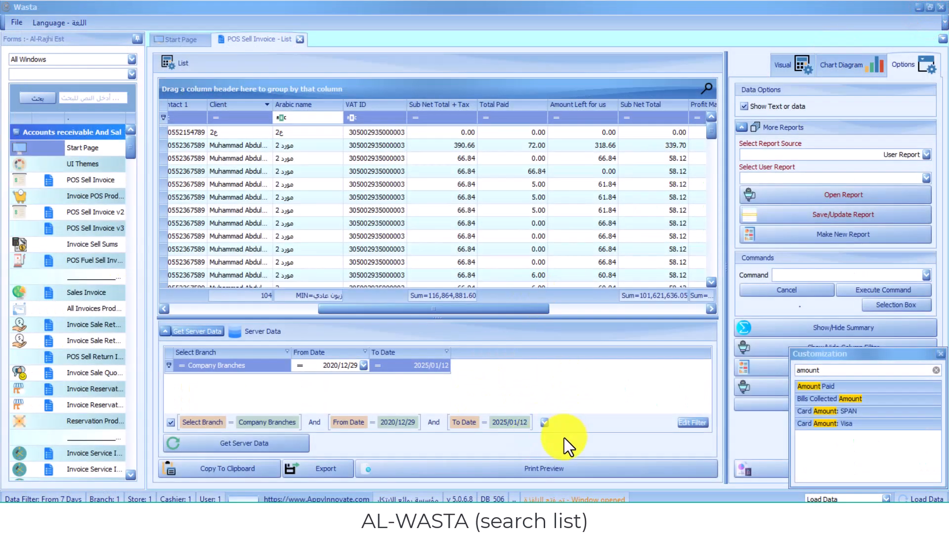
Step: Open the print preview of the invoice list and look over the available export file formats
left_click(555, 466)
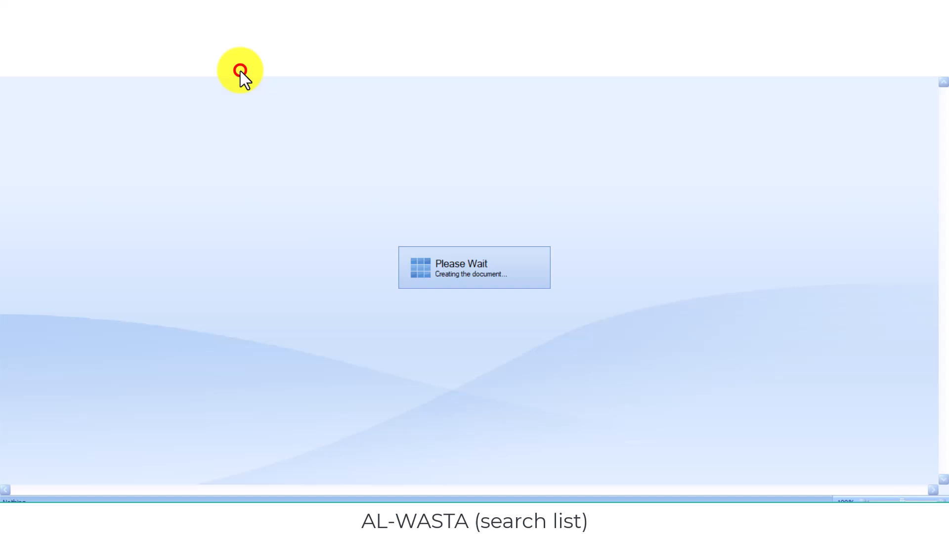
left_click(240, 69)
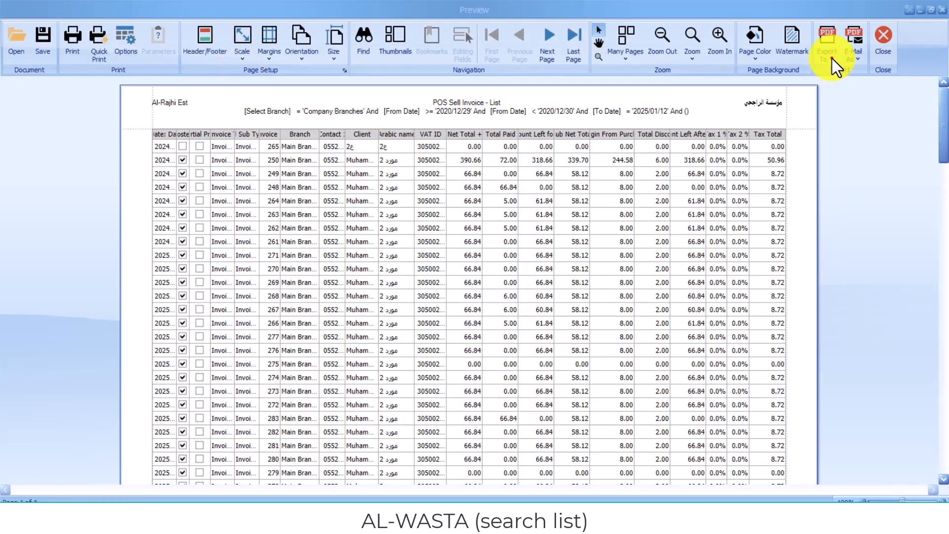
left_click(832, 58)
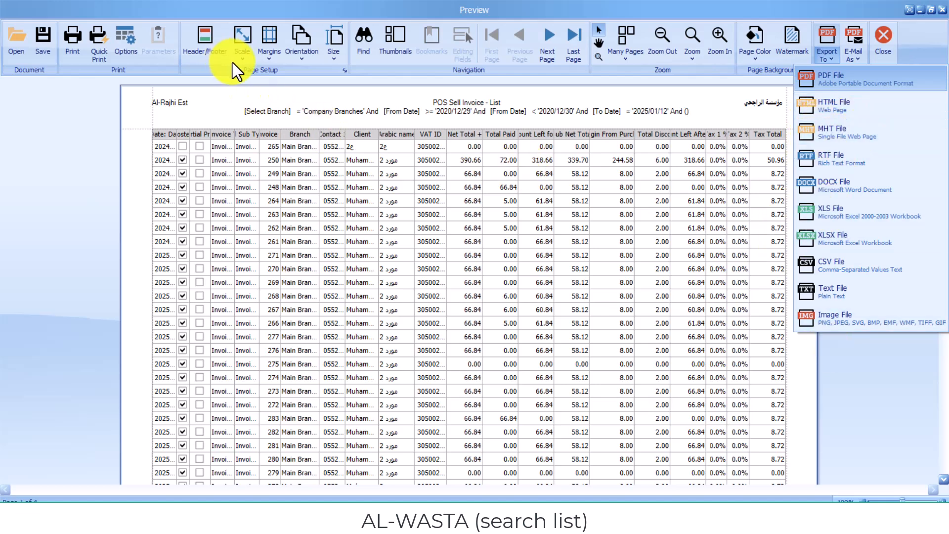
left_click(214, 46)
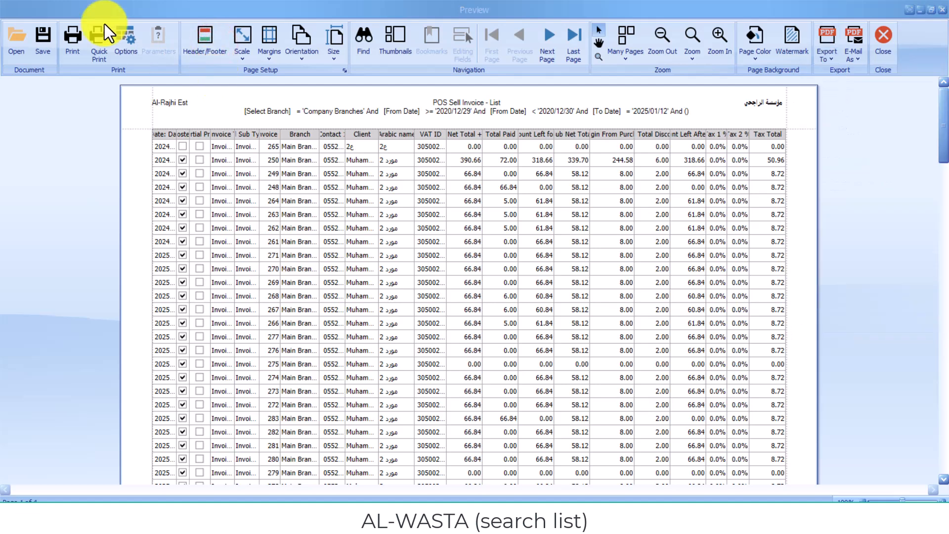
Step: Print all pages of the list with Microsoft Print to PDF, saving the output as "pos invoice" in Documents
left_click(75, 34)
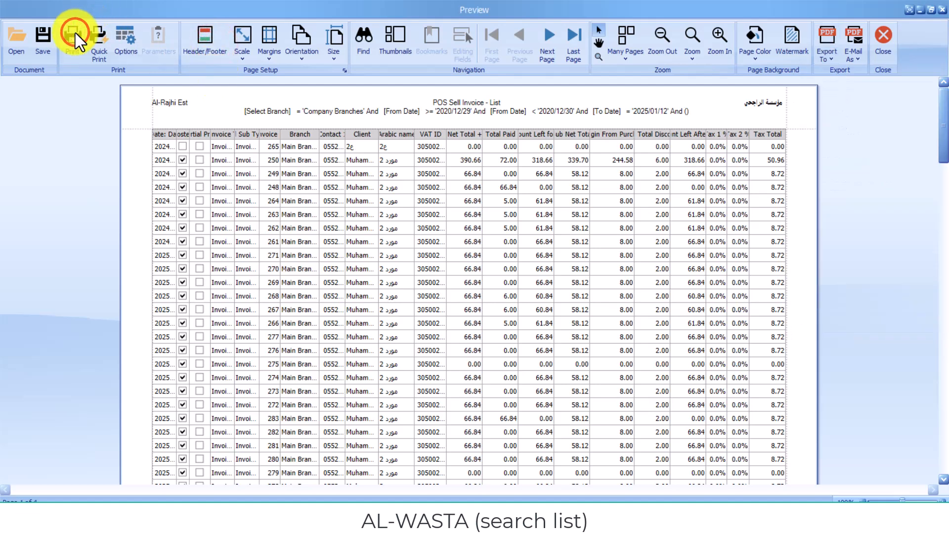
left_click(233, 98)
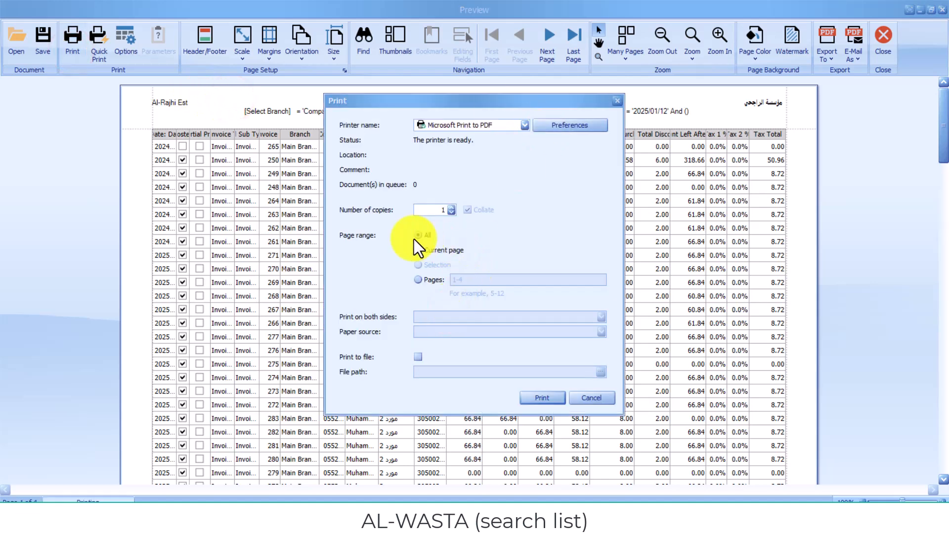
left_click(544, 399)
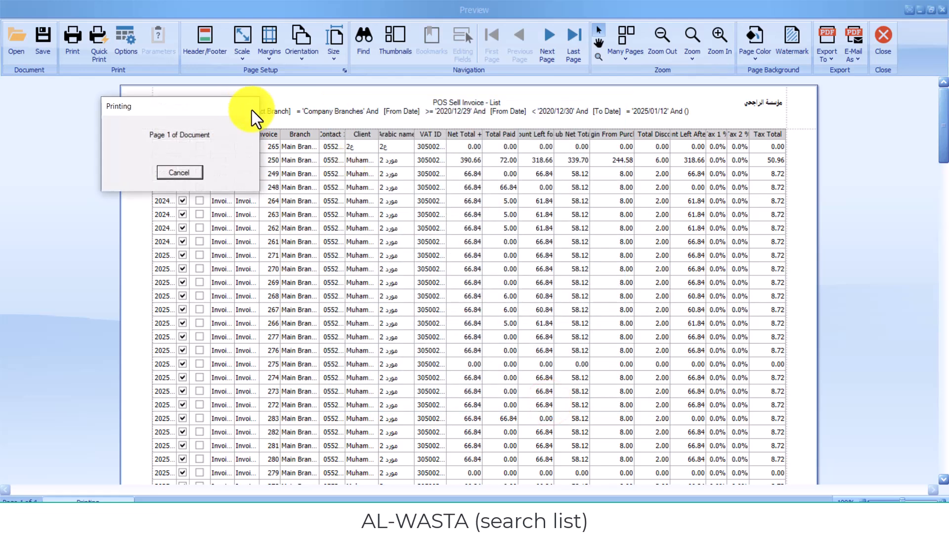
left_click(234, 100)
left_click(243, 348)
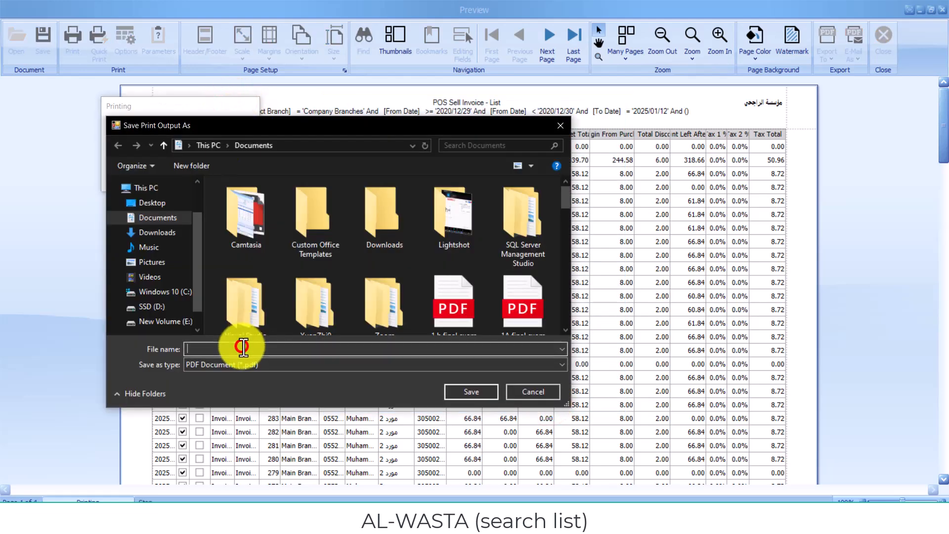
type("pos invoice")
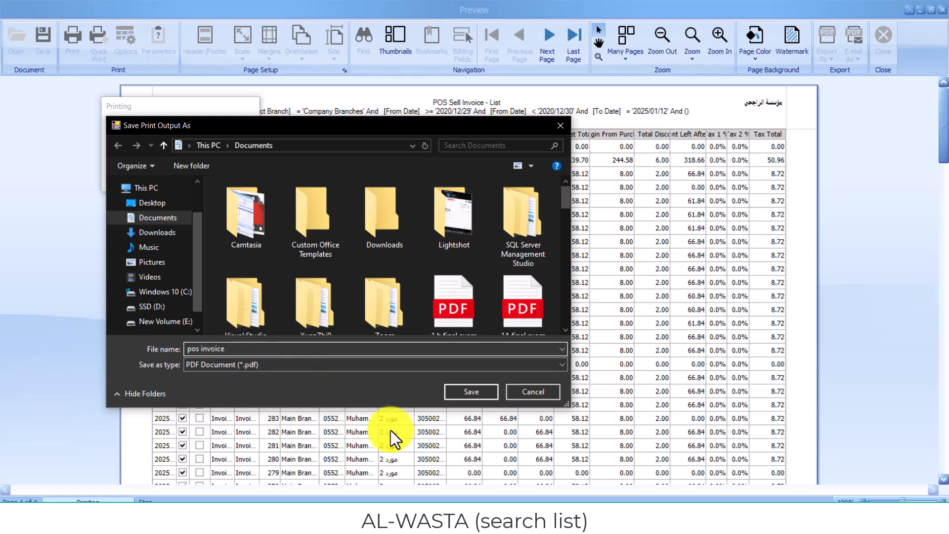
left_click(479, 396)
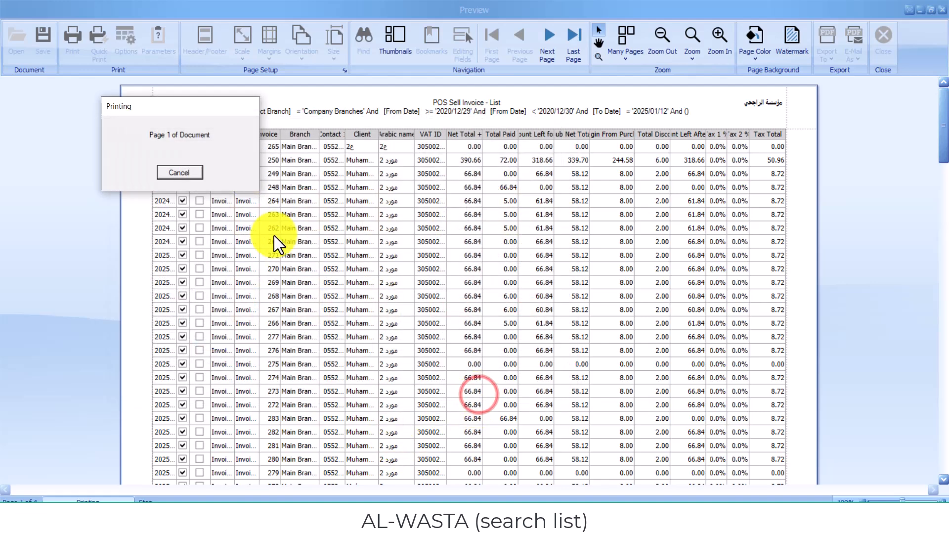
left_click(242, 105)
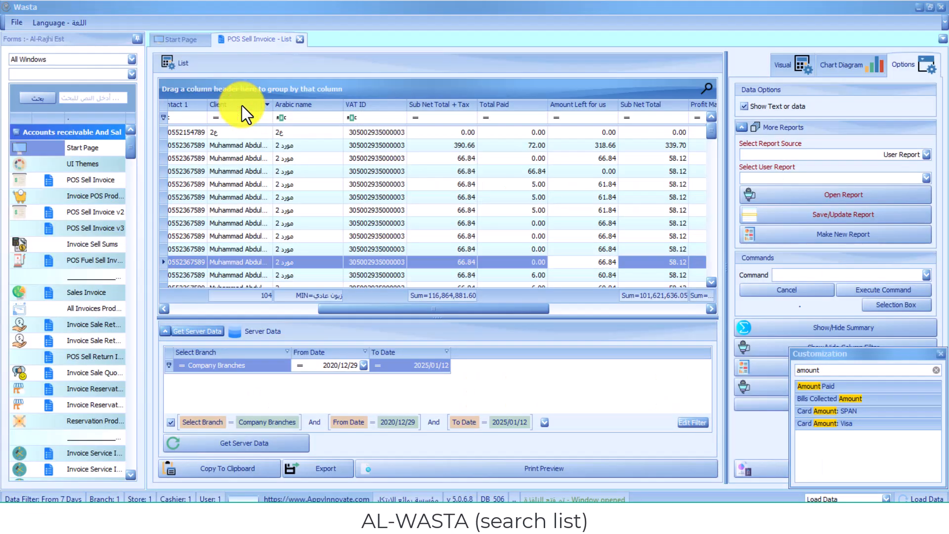
Step: Open the invoice in the list's fifth row to view its details, and switch to the Start Page
double_click(464, 183)
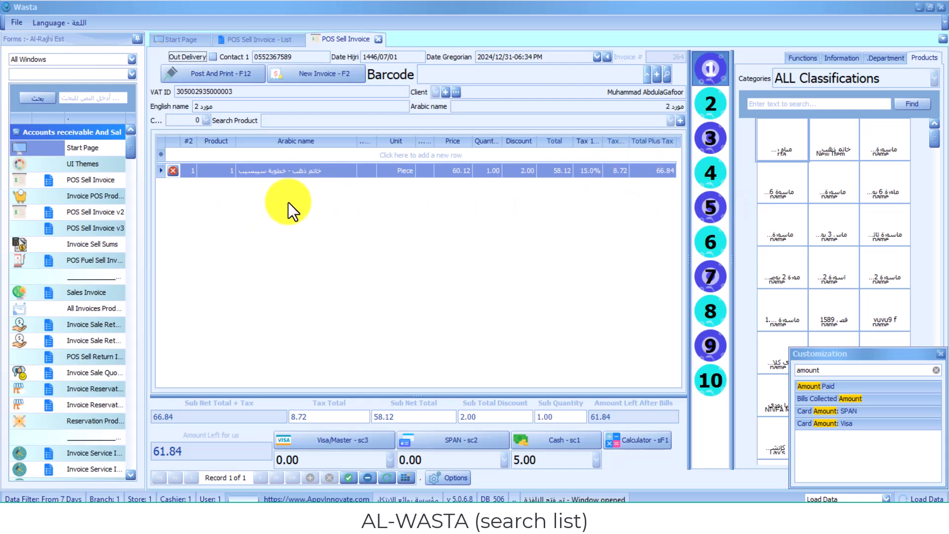
key("ctrl+Tab")
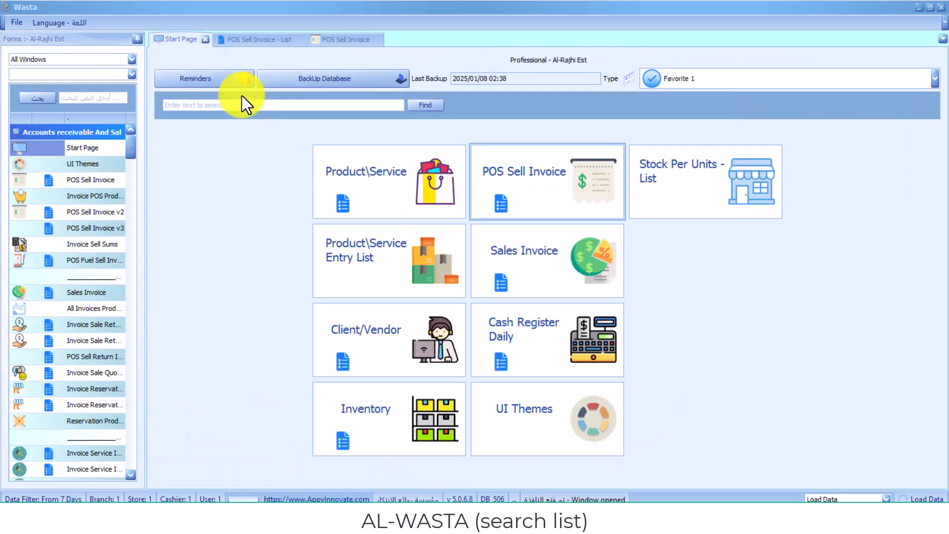